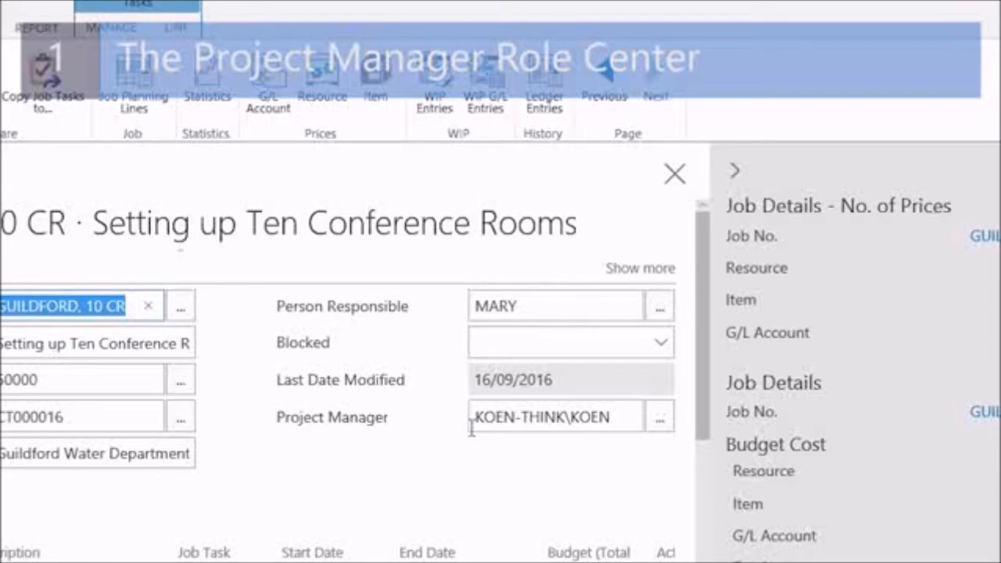
Step: Clear the Project Manager on the GUILDFORD, 10 CR job card and return to the Role Center
left_click(622, 470)
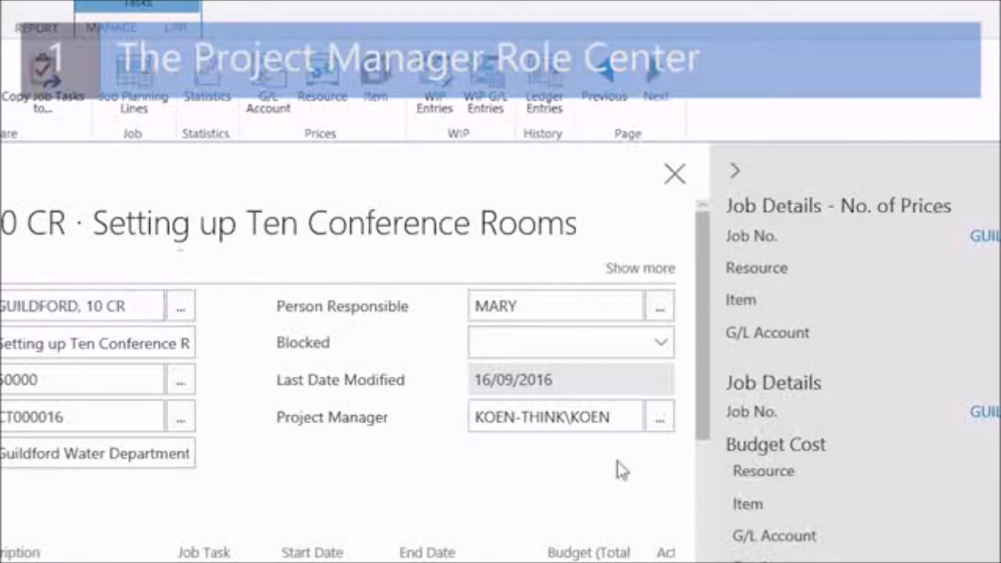
left_click(620, 428)
left_click(627, 417)
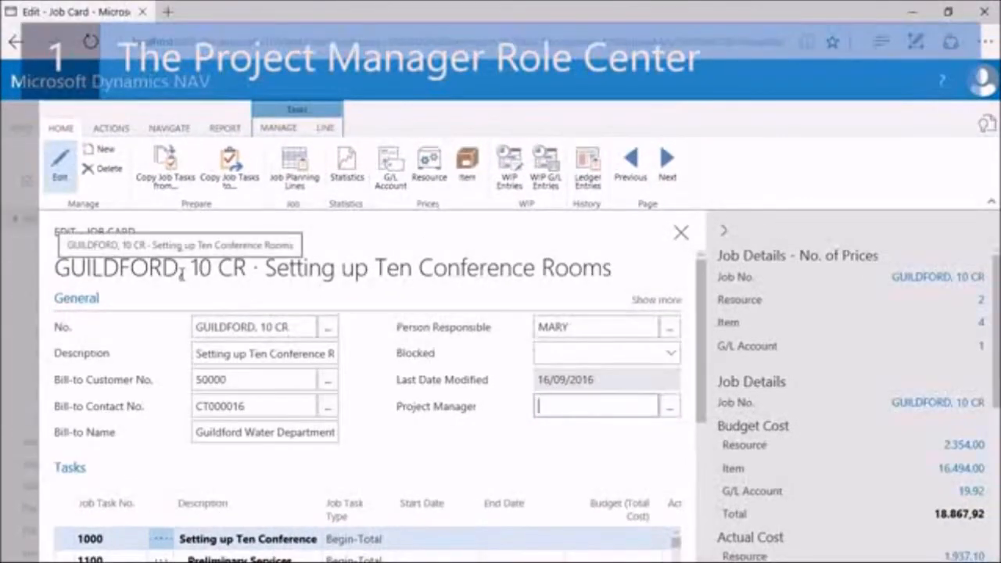
key("Escape")
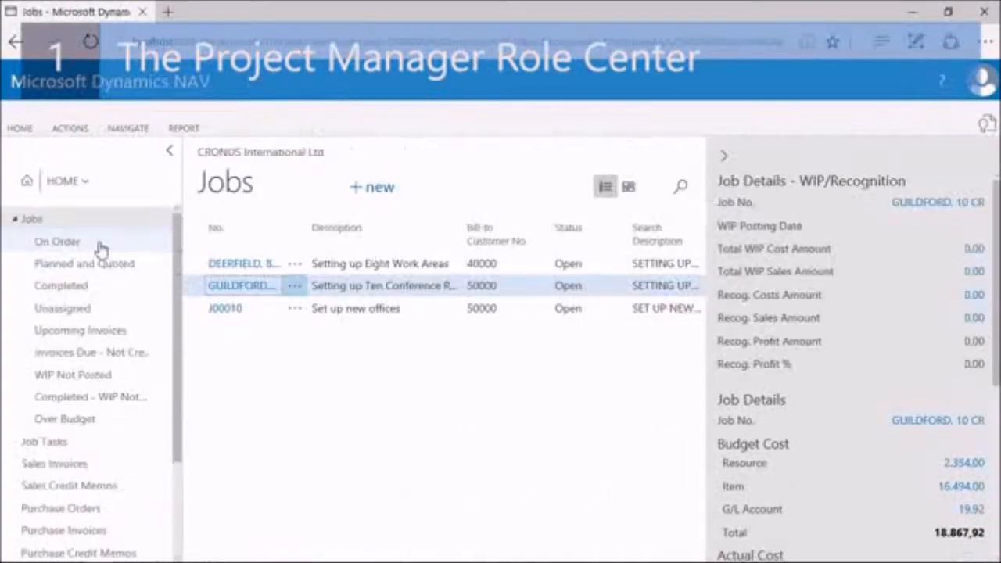
left_click(29, 183)
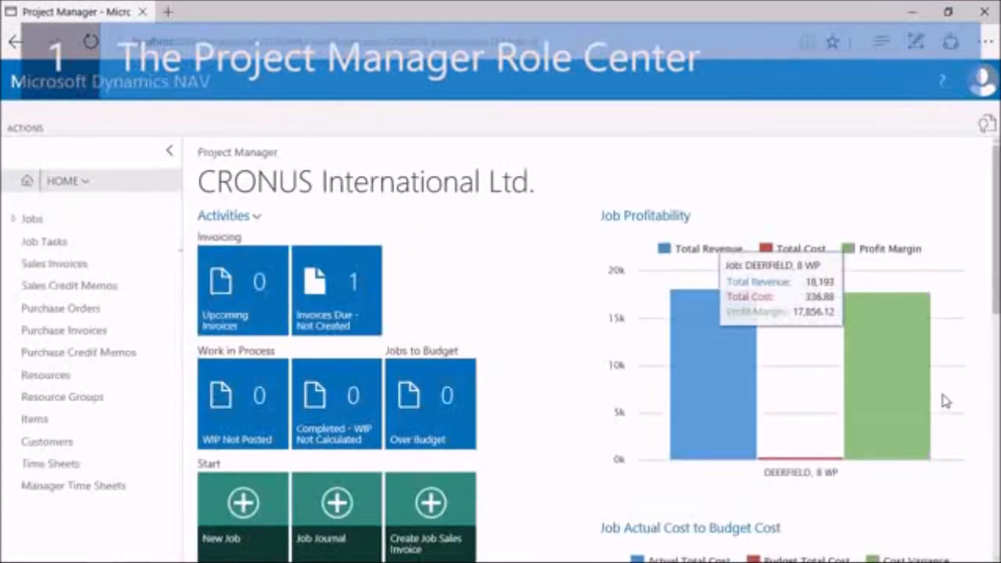
Step: Review the Role Center's job charts and My Jobs list, viewing the DEERFIELD, 8 WP job card from that list
scroll(984, 317, "down", 5)
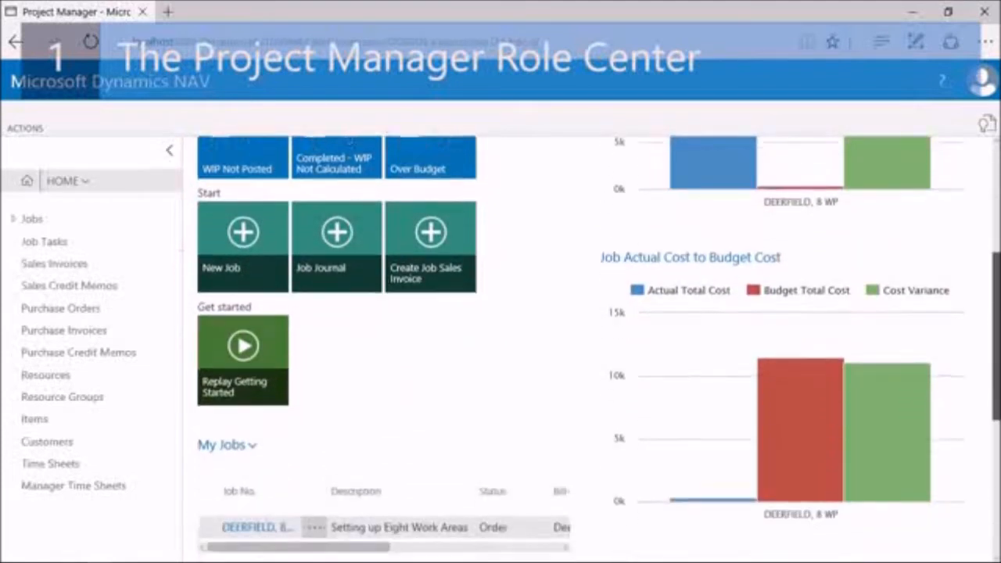
scroll(600, 347, "down", 3)
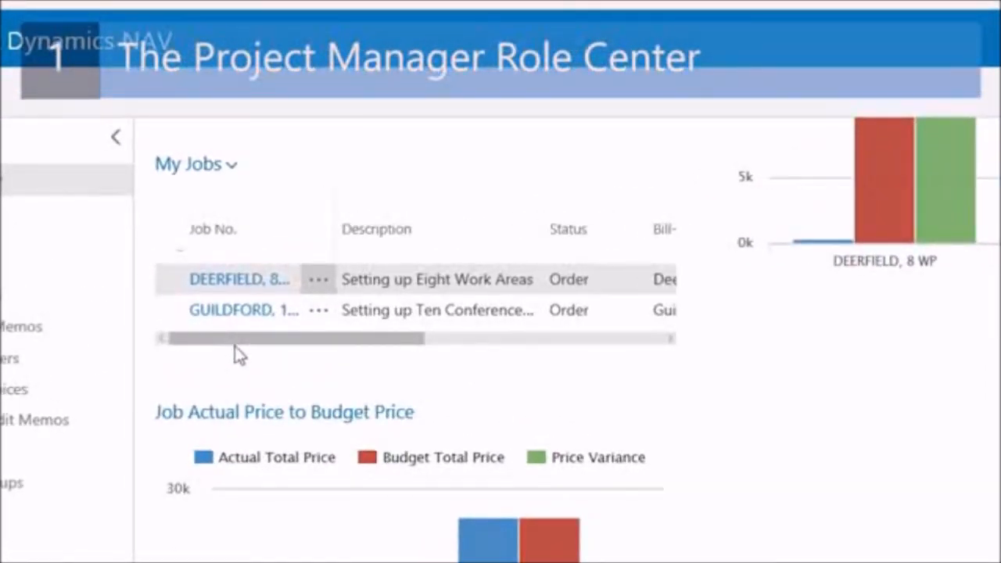
left_click_drag(235, 343, 378, 348)
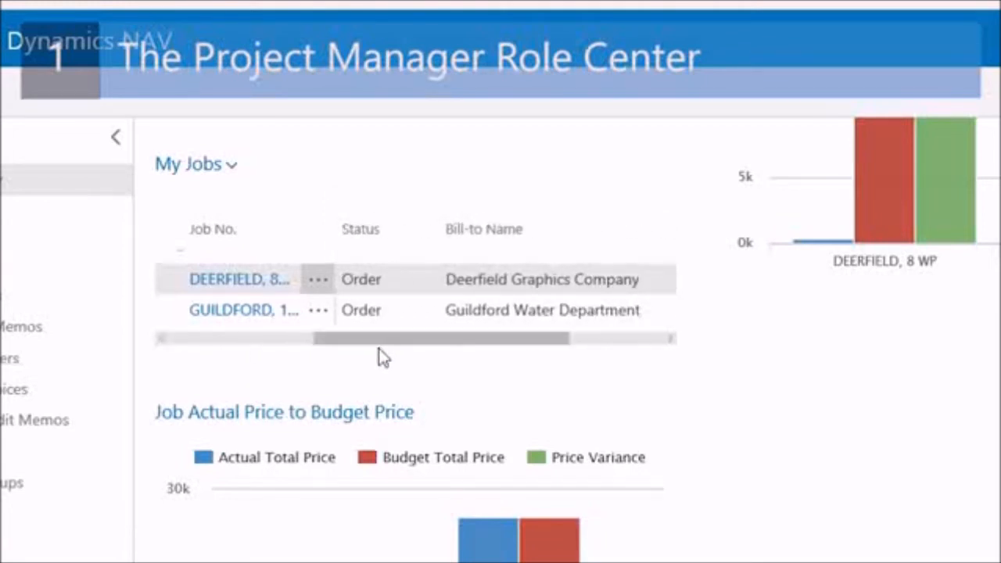
left_click(239, 281)
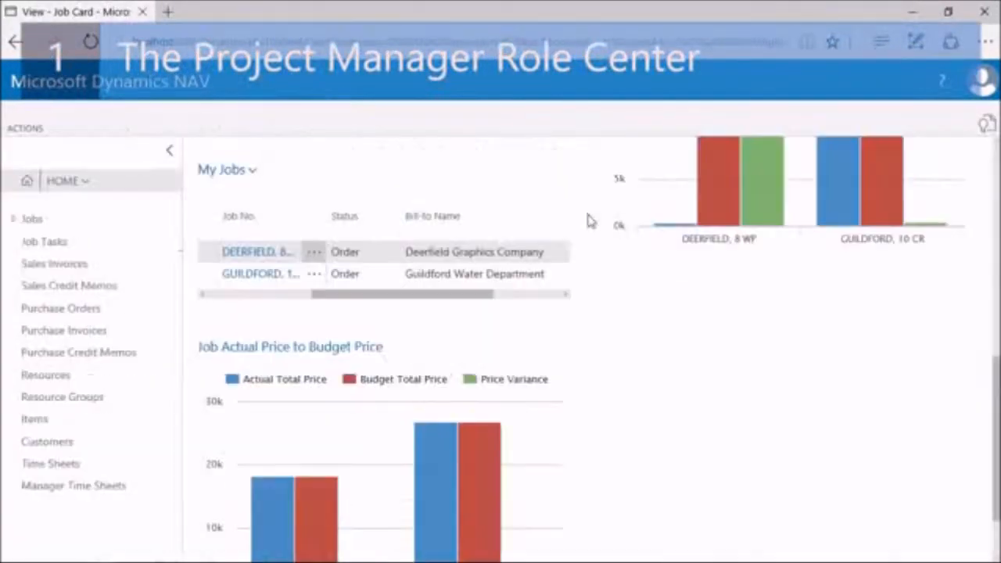
left_click(682, 232)
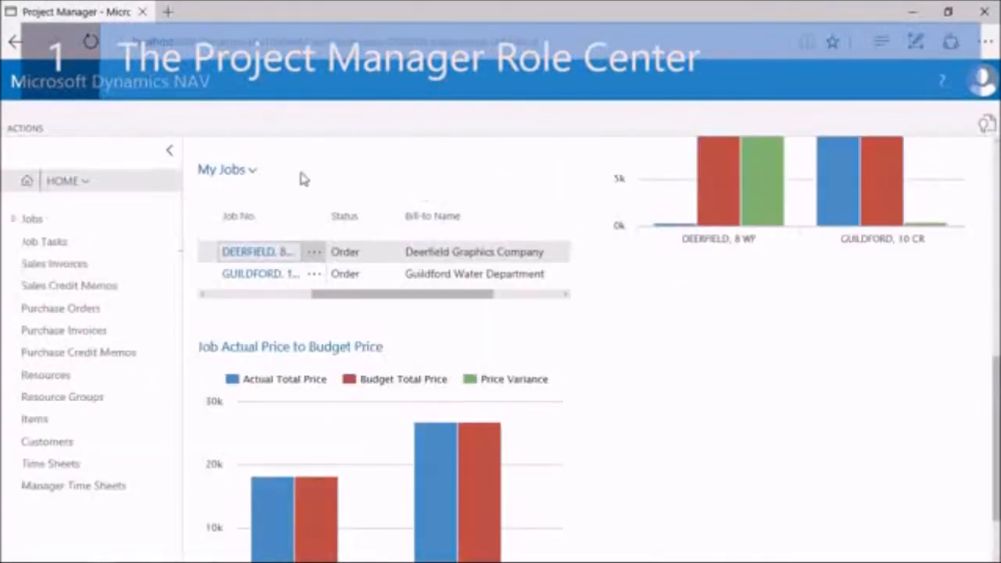
left_click(232, 172)
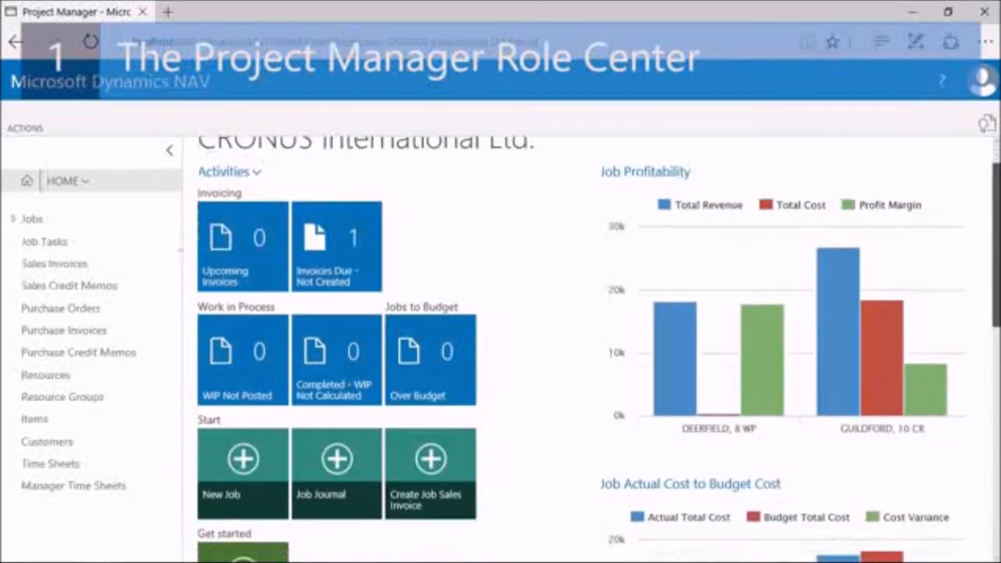
left_click_drag(996, 245, 996, 276)
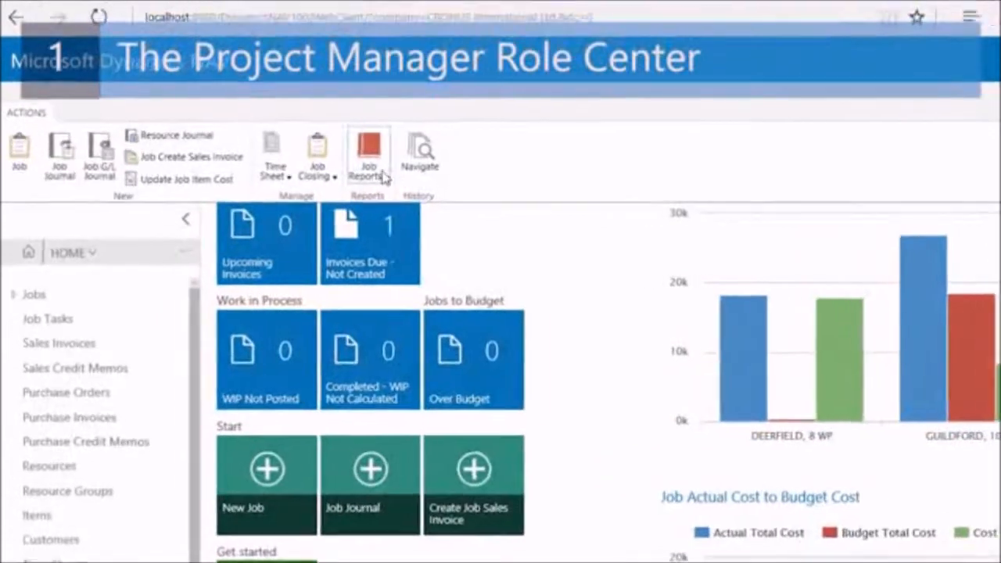
Step: Look through the job report, time sheet and job closing actions offered on the Role Center
left_click(336, 184)
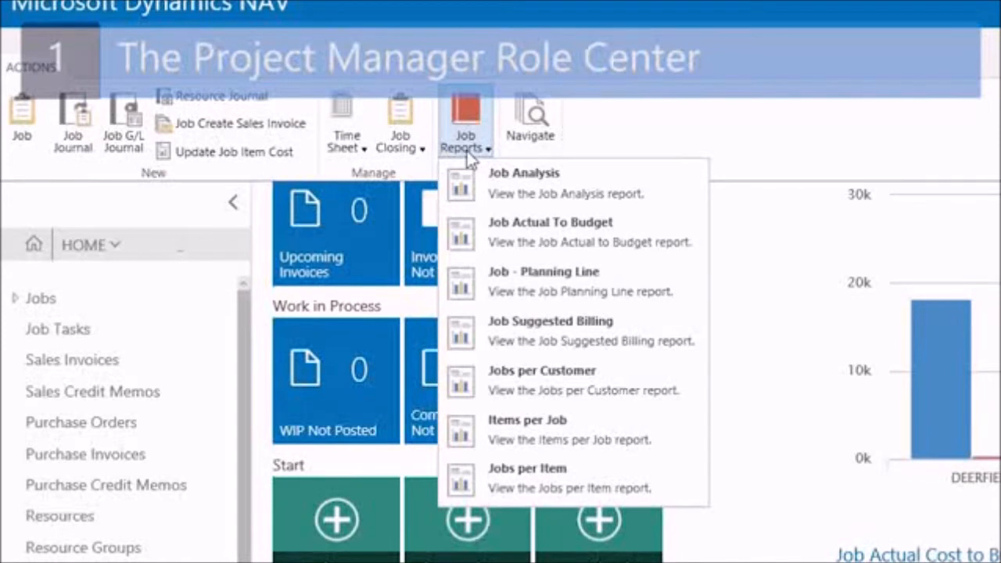
left_click(345, 141)
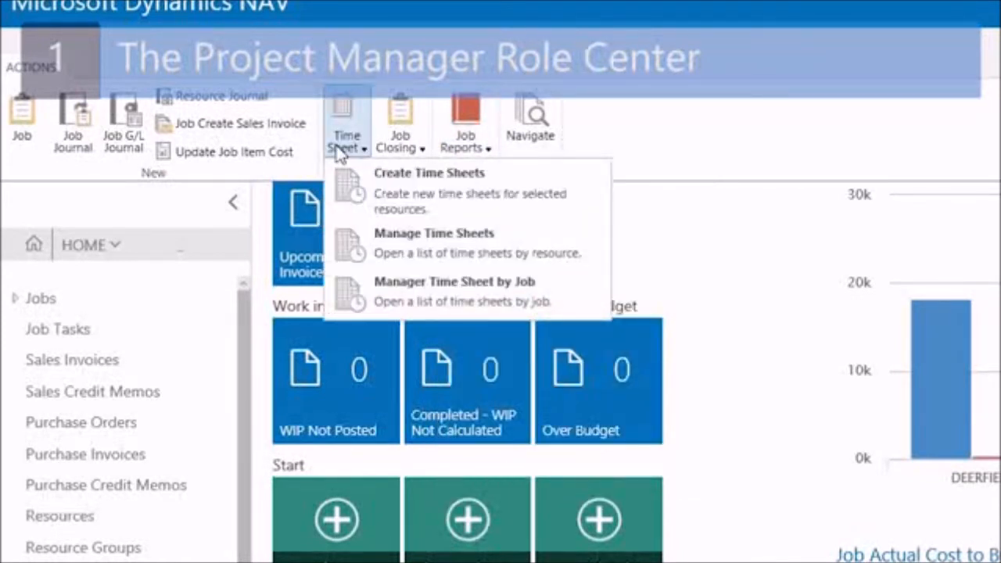
left_click(408, 149)
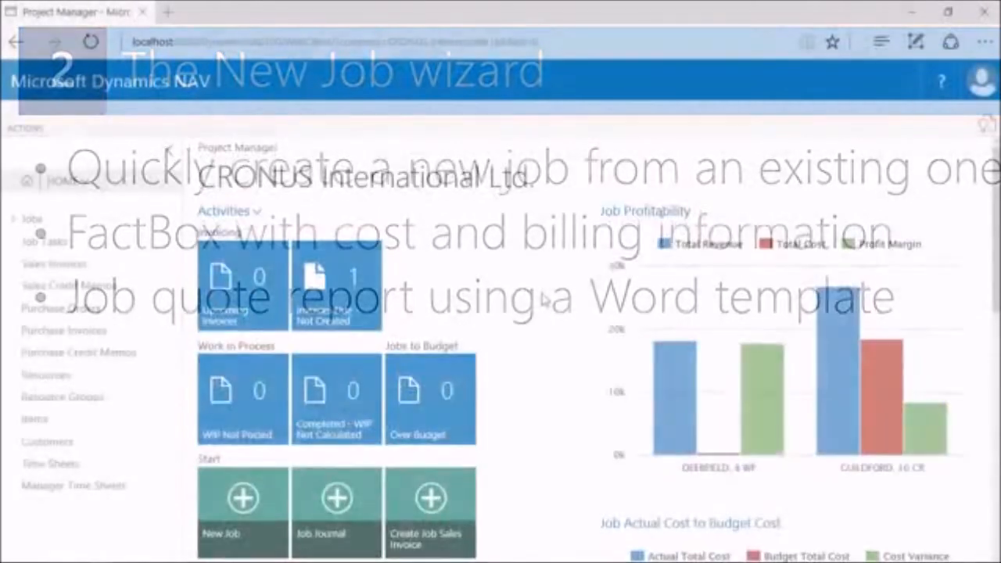
Step: Start the Create New Job wizard from the Role Center and choose to create the job from an existing one
scroll(540, 300, "down", 3)
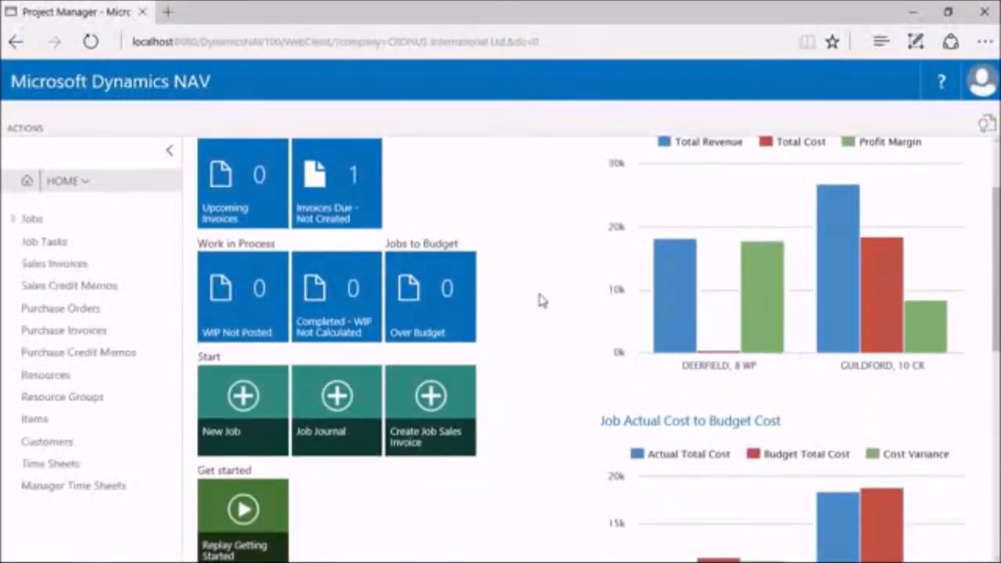
left_click(242, 405)
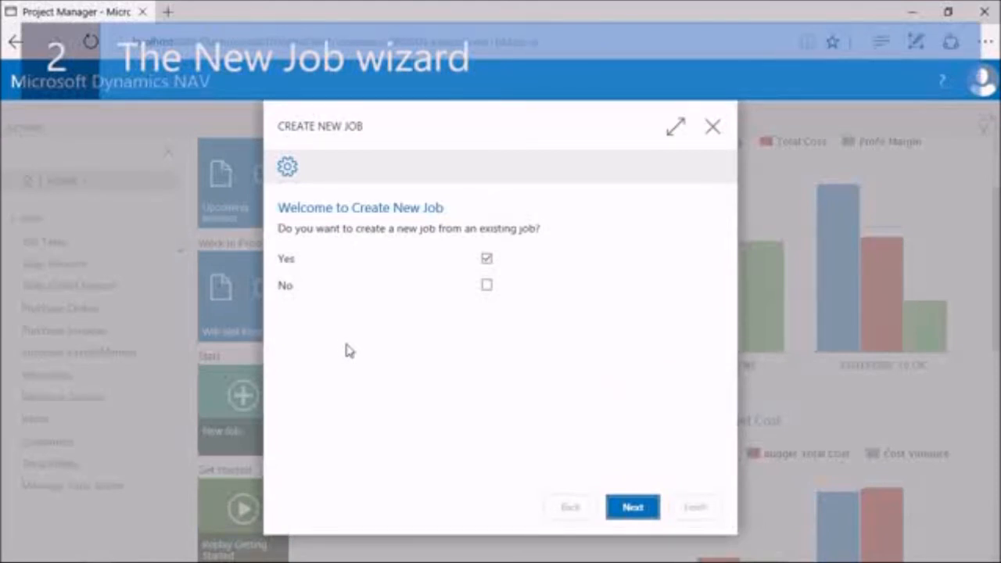
left_click(646, 509)
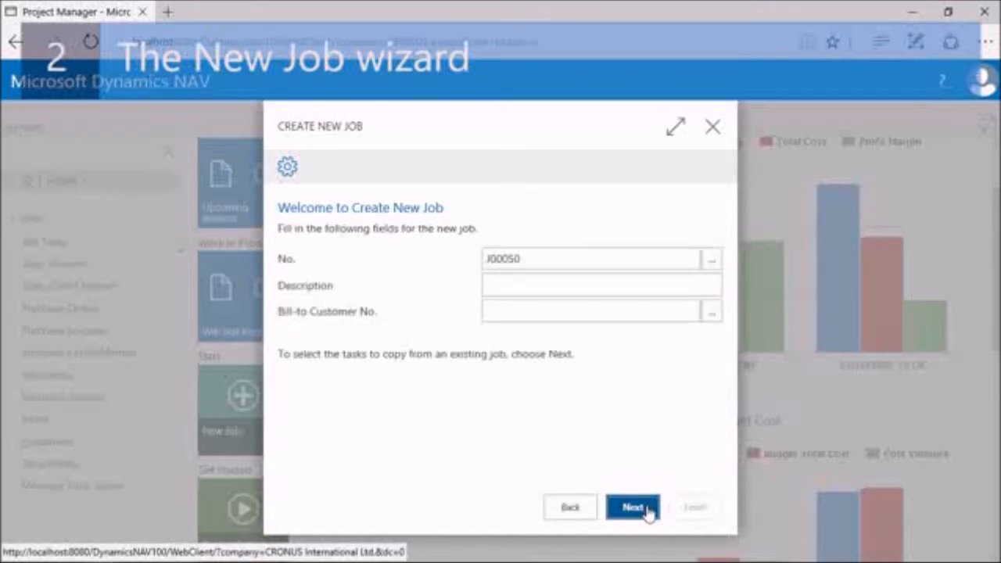
Step: Describe the new job as "Setting up training rooms" and bill it to The Cannon Group PLC
left_click(534, 287)
type("Setting up training rooms")
left_click(527, 314)
type("10000")
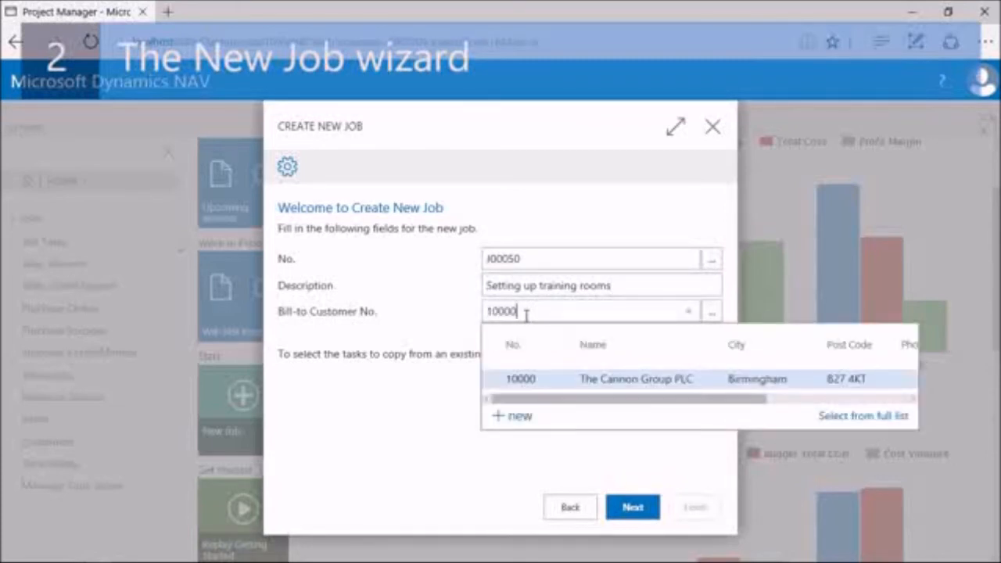
left_click(635, 507)
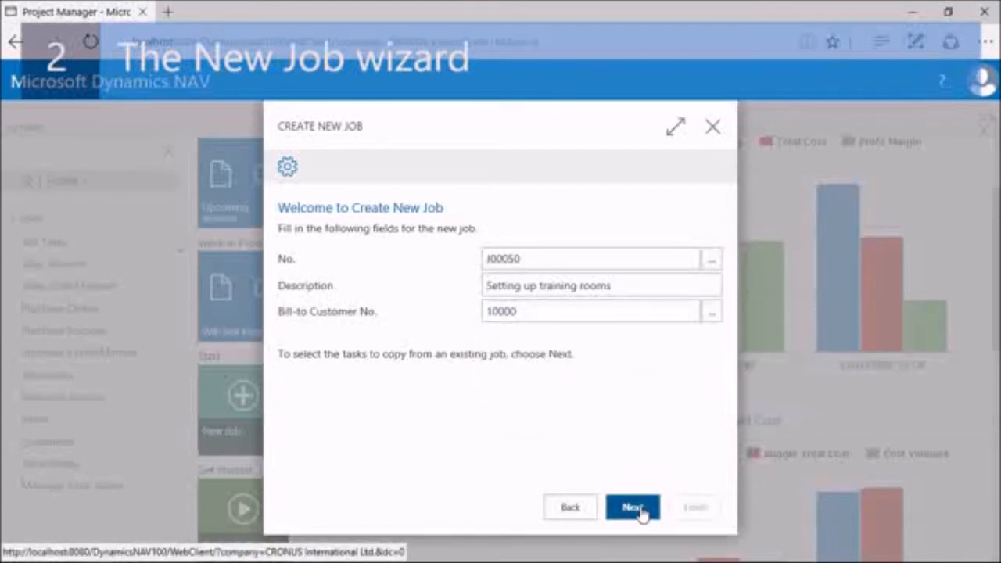
left_click(633, 508)
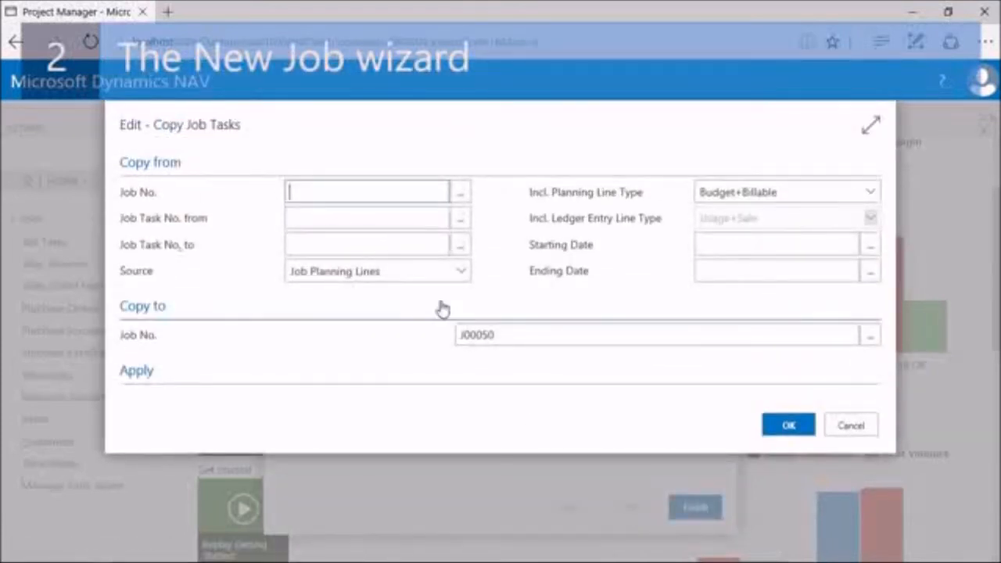
Step: Copy the job tasks from DEERFIELD, 8 WP into the new job and finish the wizard
left_click(461, 202)
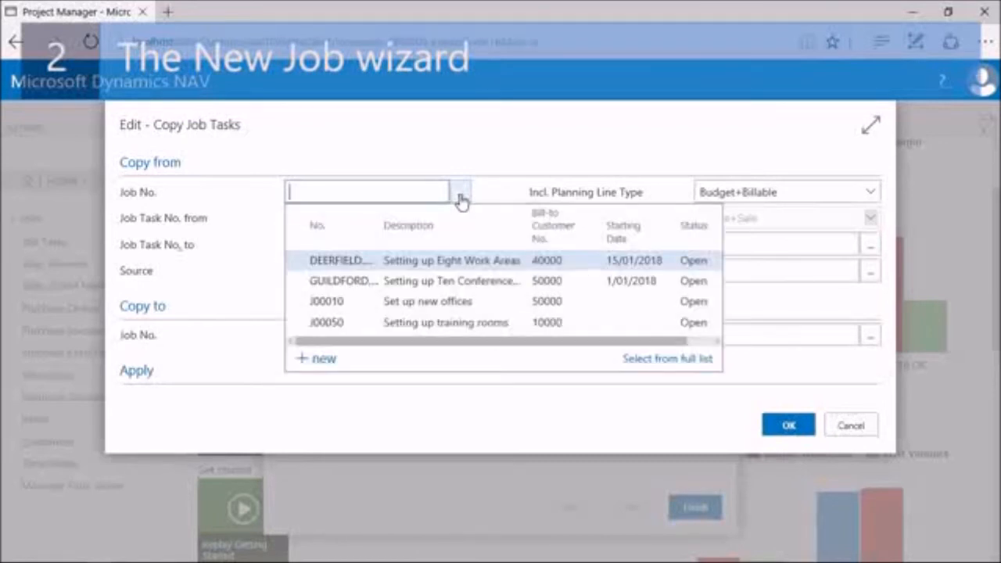
left_click(327, 264)
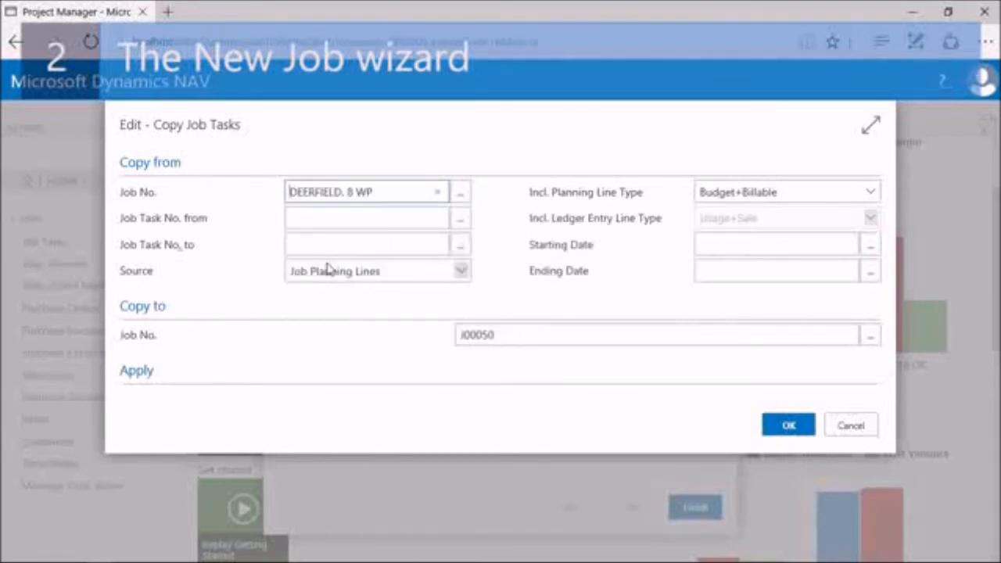
key("Tab")
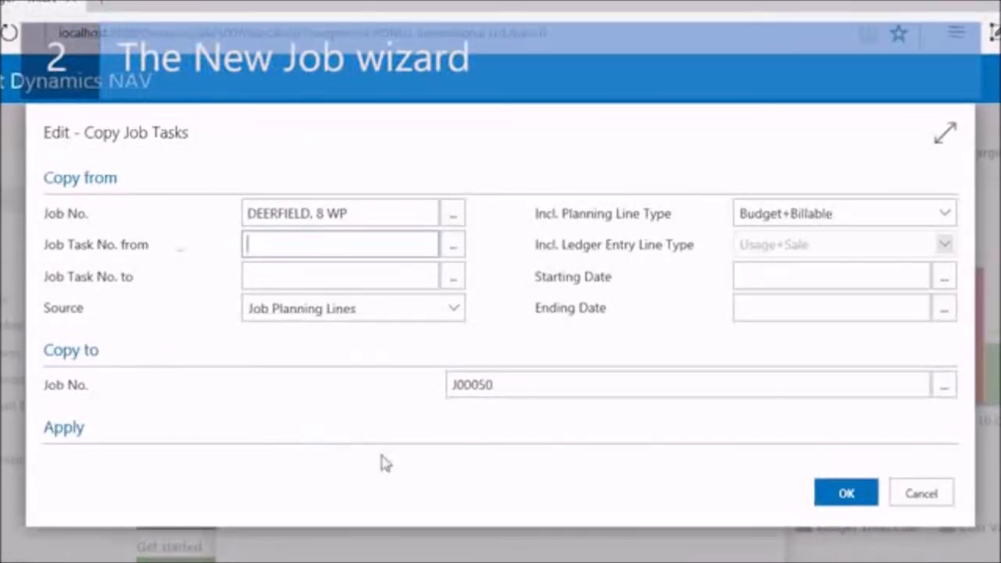
left_click(844, 497)
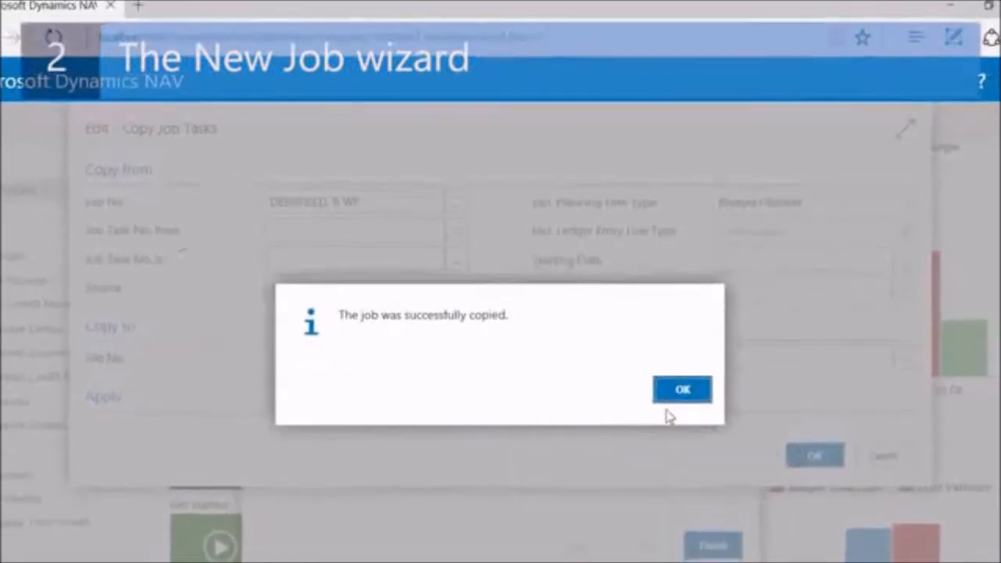
left_click(678, 396)
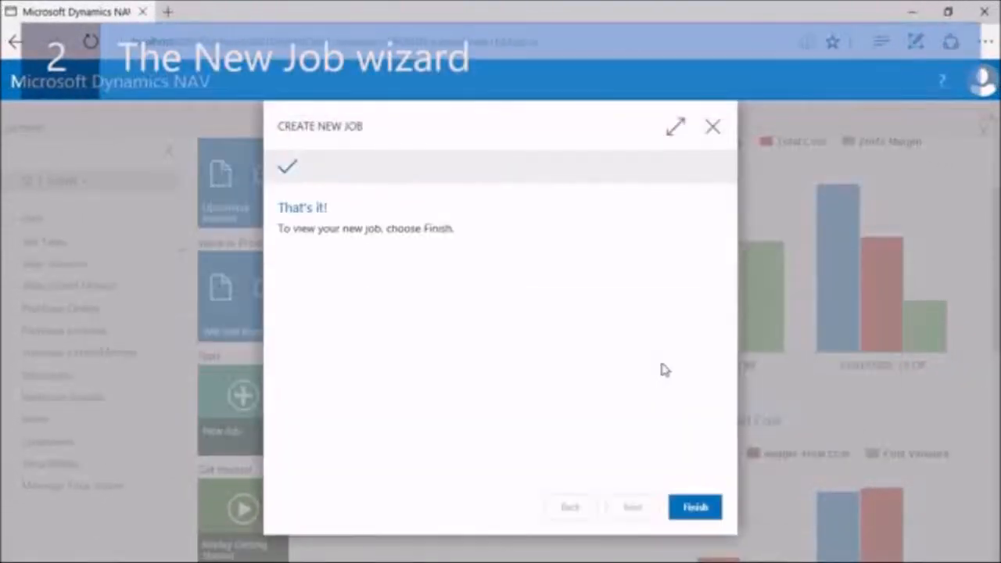
left_click(697, 507)
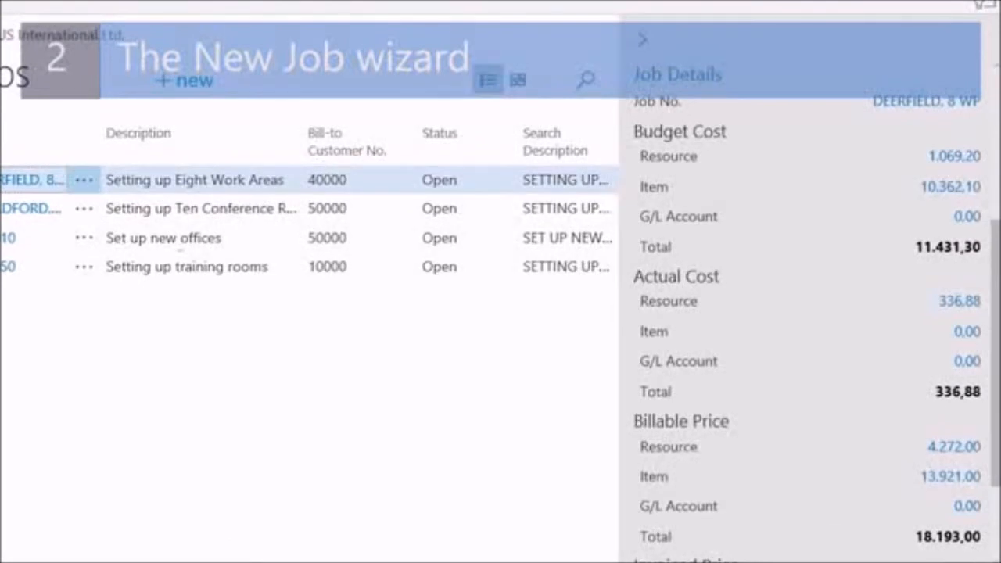
Step: Examine the cost and billing details of the DEERFIELD, 8 WP job, including its budgeted item cost
scroll(817, 310, "down", 1)
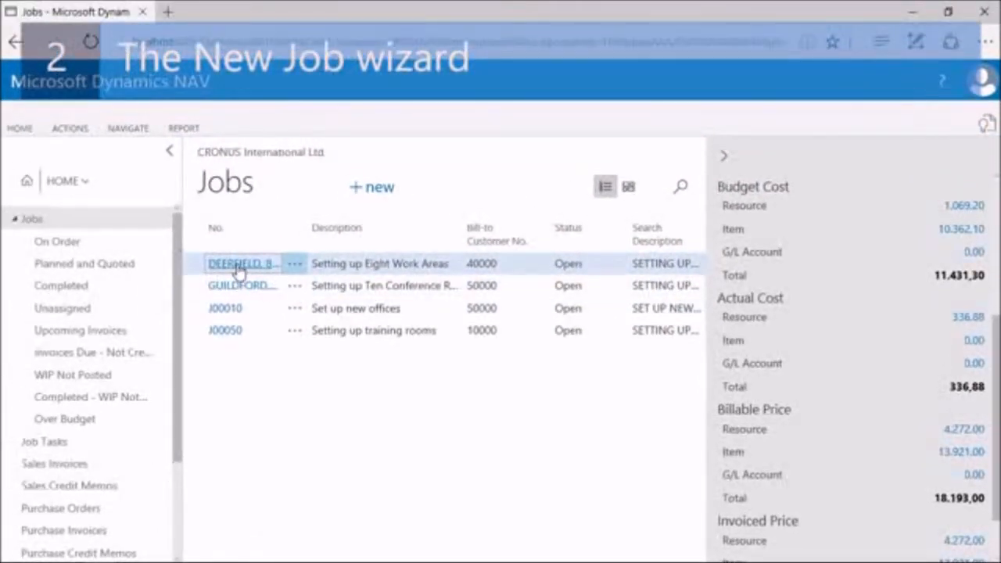
left_click(239, 264)
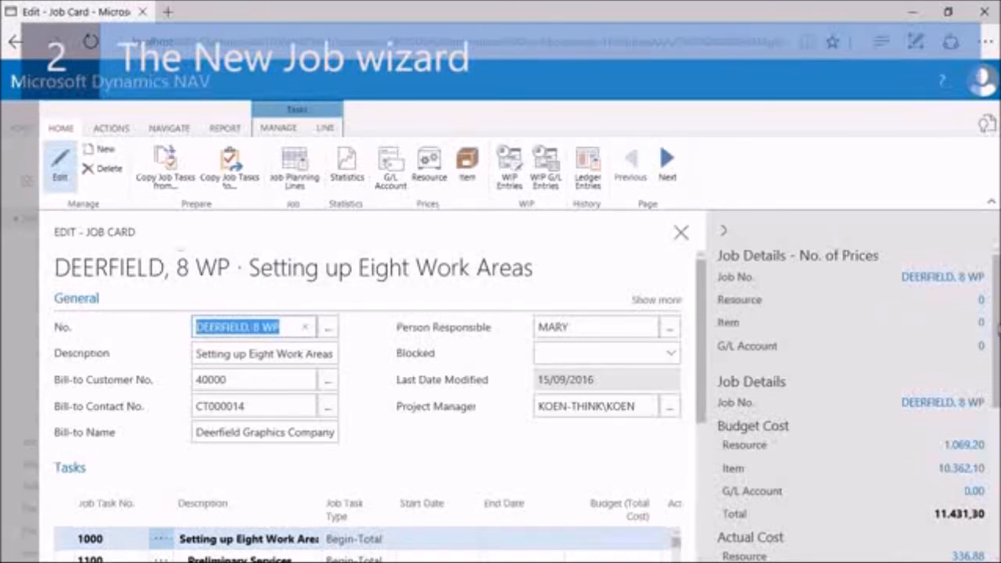
scroll(853, 399, "down", 3)
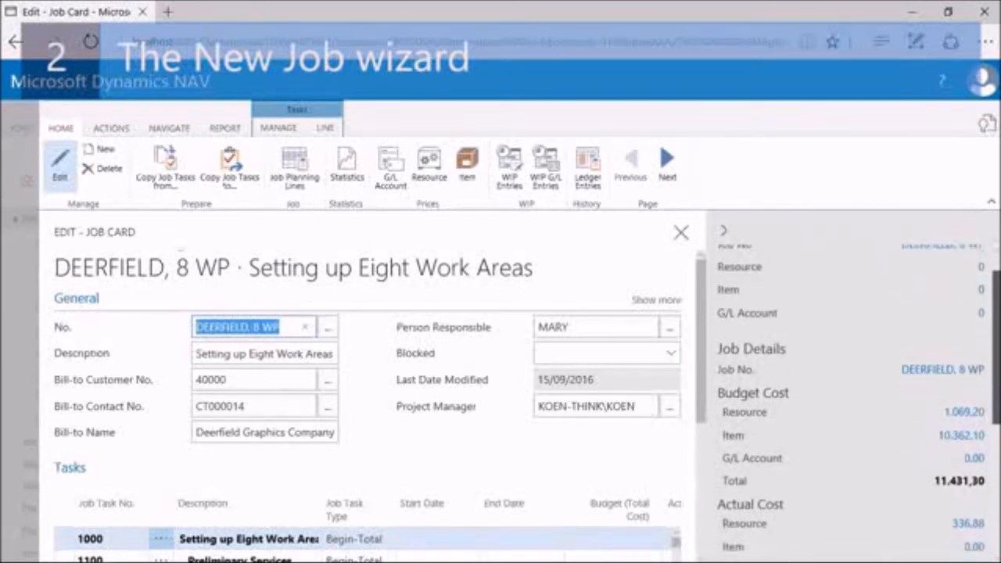
scroll(853, 399, "down", 3)
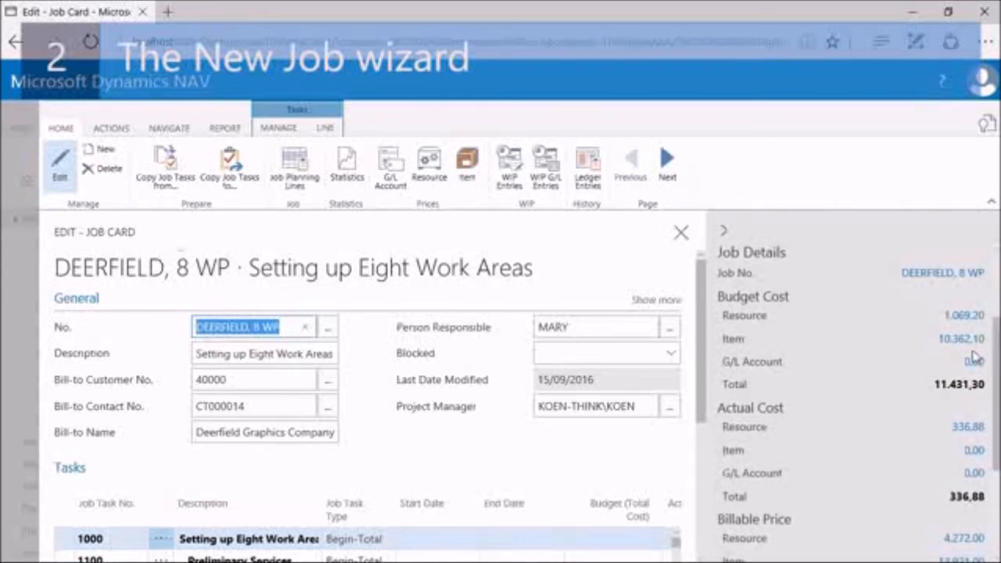
left_click(949, 342)
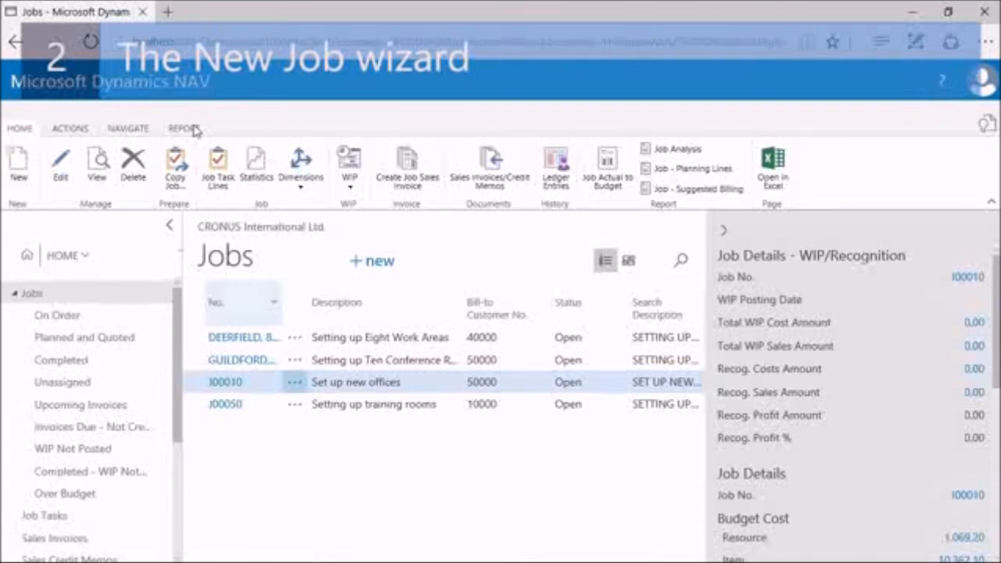
Step: Generate the job quote for job J00010 as a Microsoft Word document and open it
left_click(192, 129)
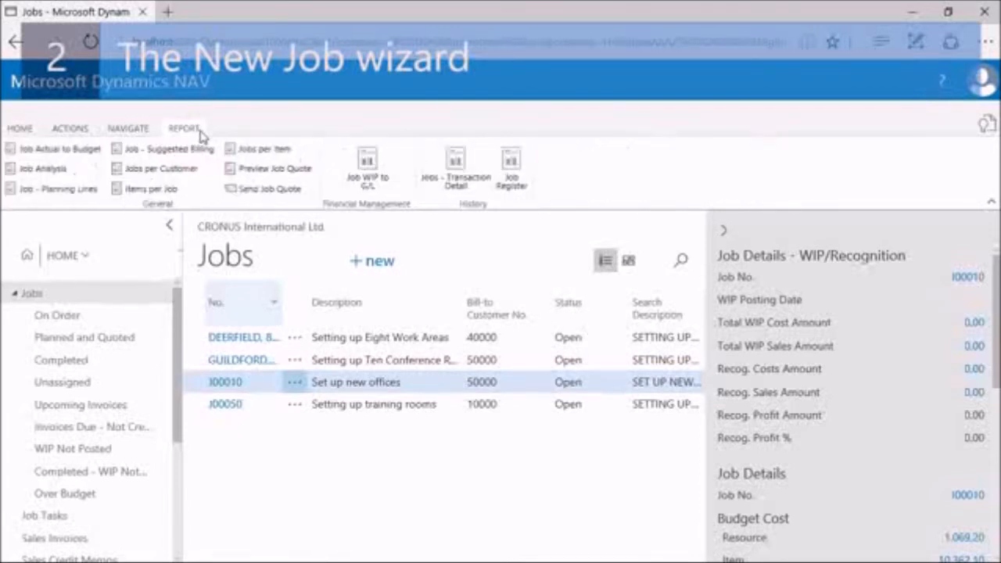
left_click(247, 171)
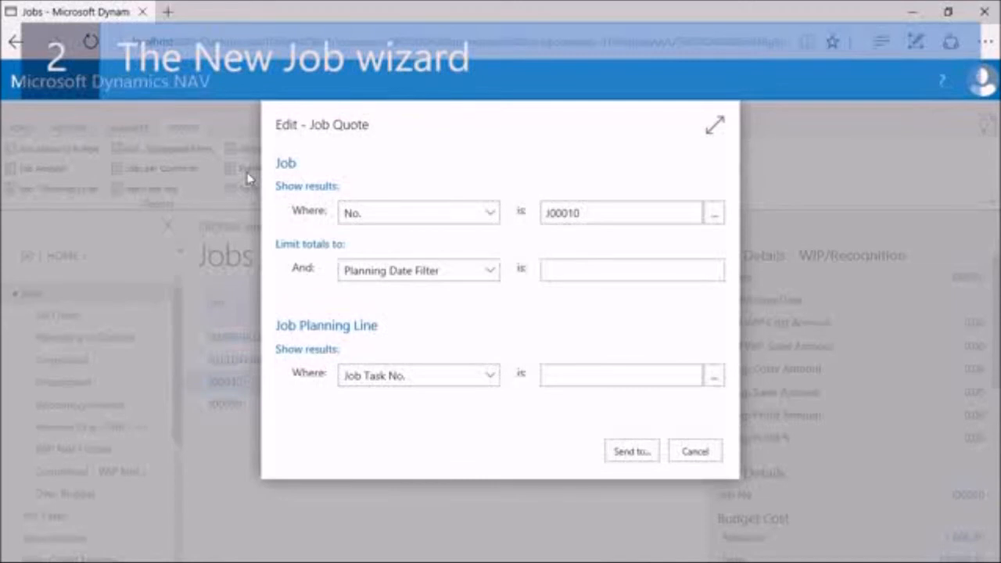
left_click(632, 452)
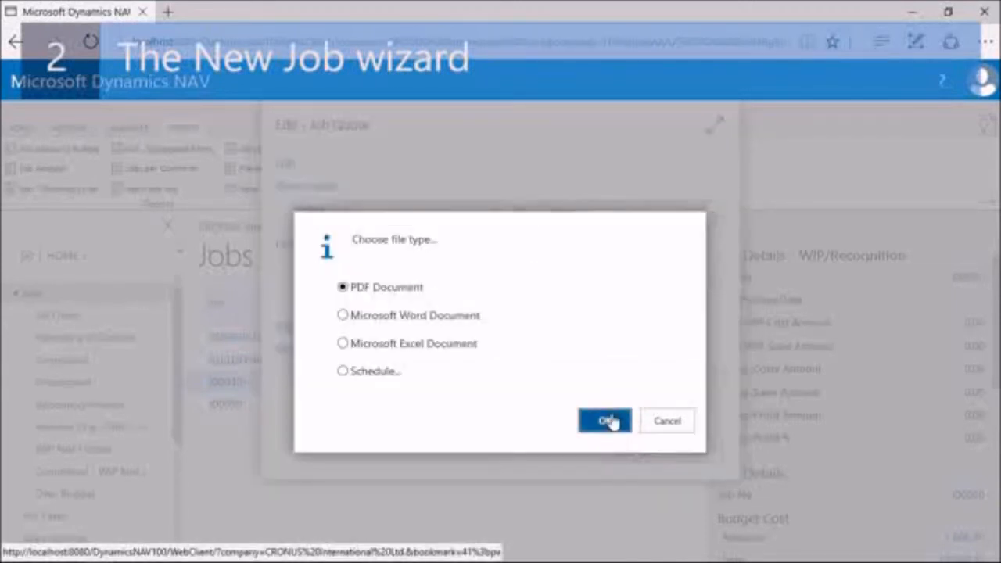
left_click(343, 316)
left_click(607, 422)
left_click(597, 541)
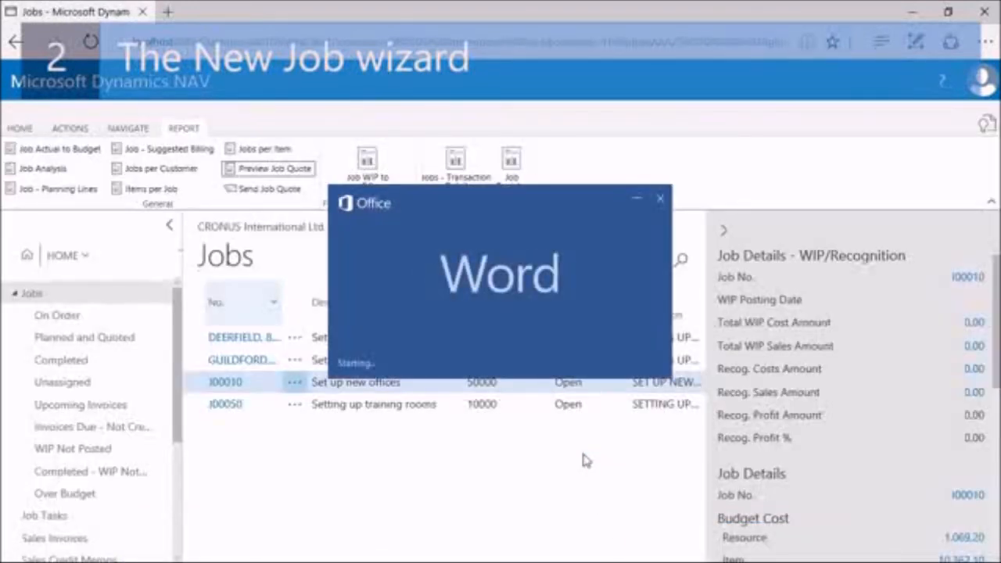
Step: Review the task lines and total of the job quote in Word and close the document
scroll(585, 454, "down", 2)
scroll(585, 453, "down", 3)
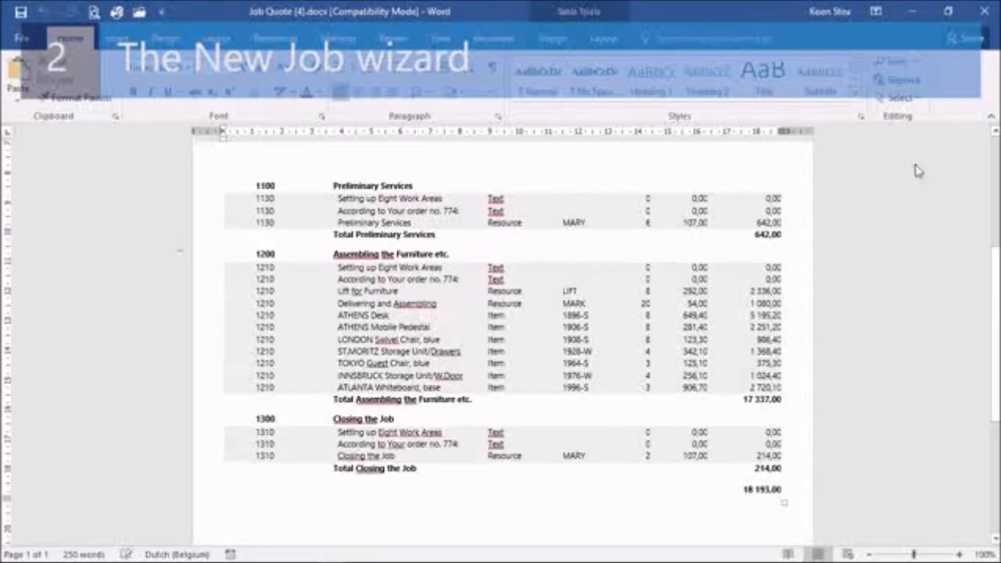
left_click(985, 11)
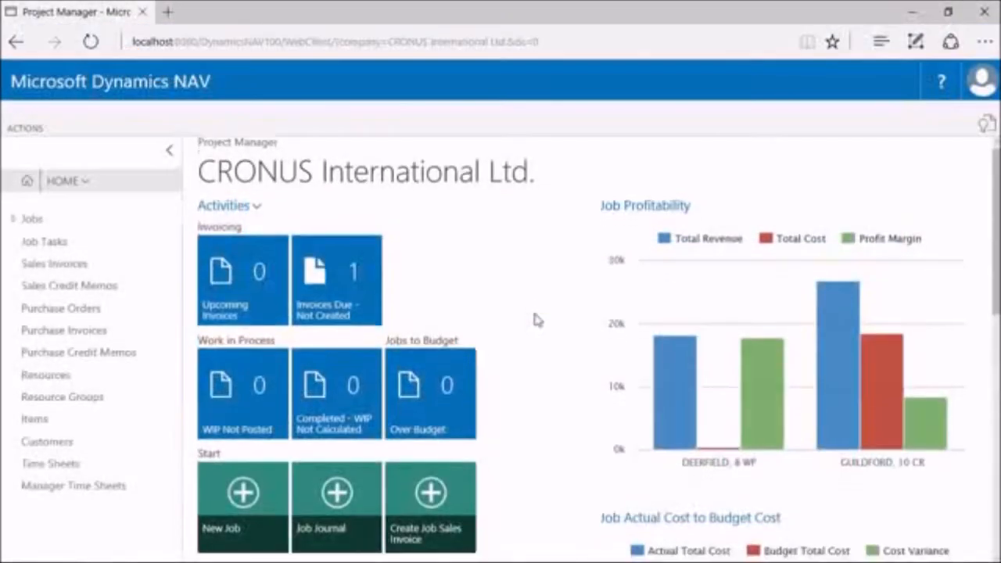
Step: Open the job journal's DEFAULT batch from the Role Center and start posting its usage lines
scroll(536, 320, "down", 3)
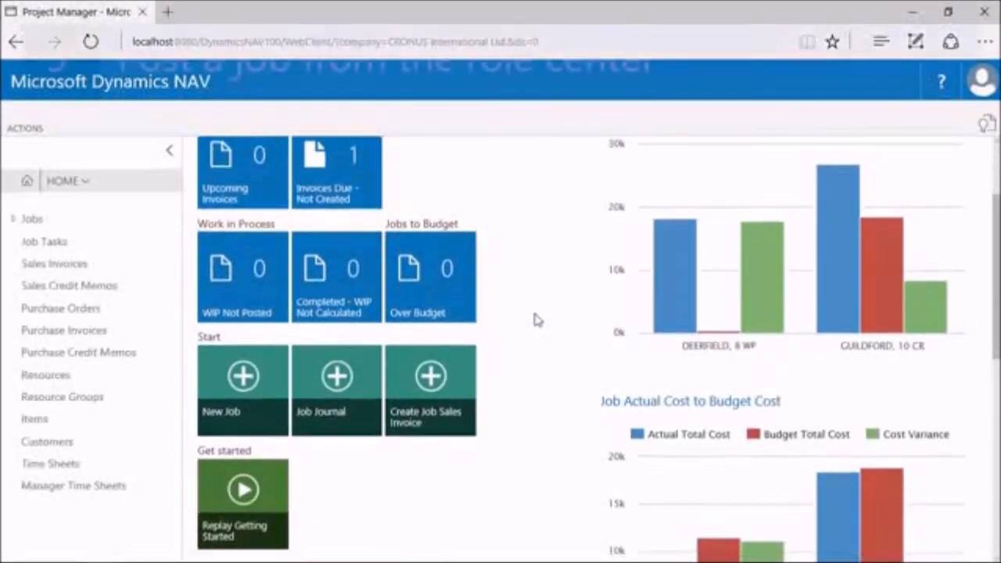
left_click(335, 397)
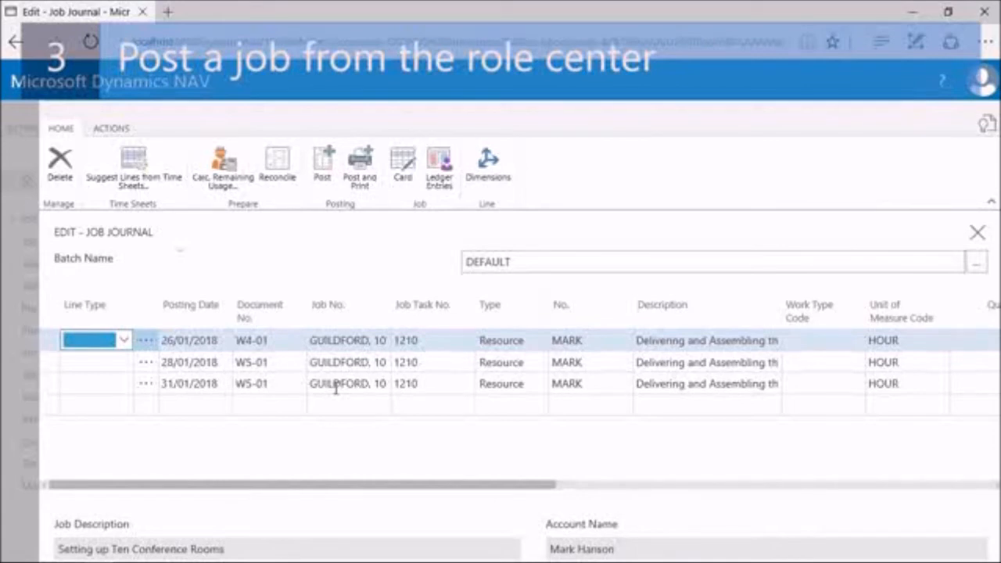
left_click(321, 166)
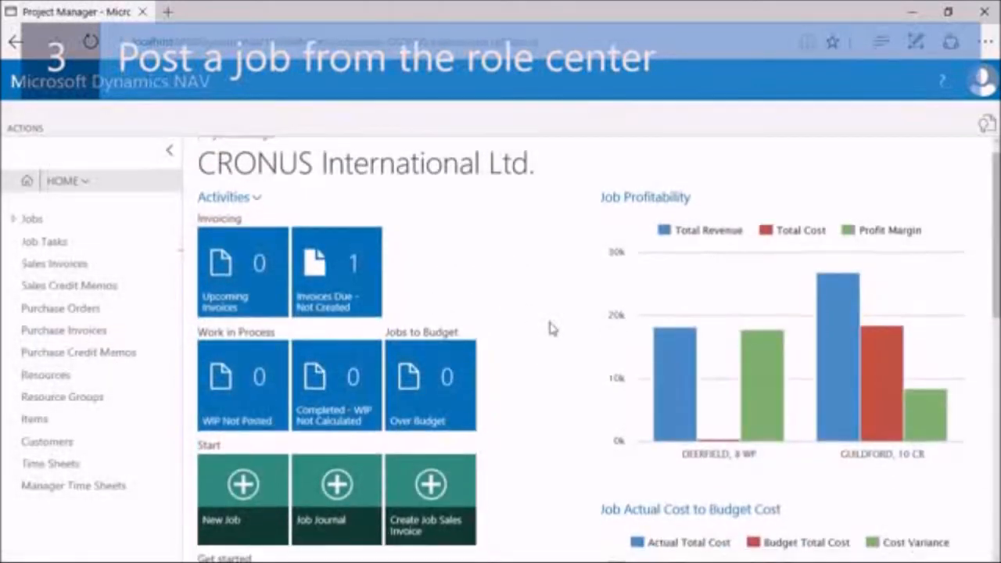
Step: Create a job sales invoice for job J00010 from the Role Center
scroll(547, 328, "down", 3)
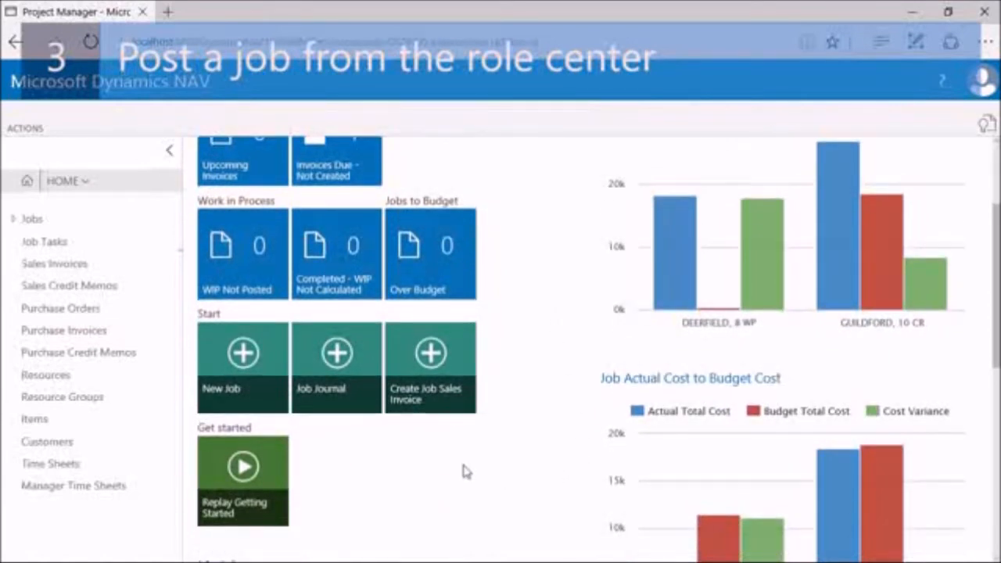
left_click(439, 405)
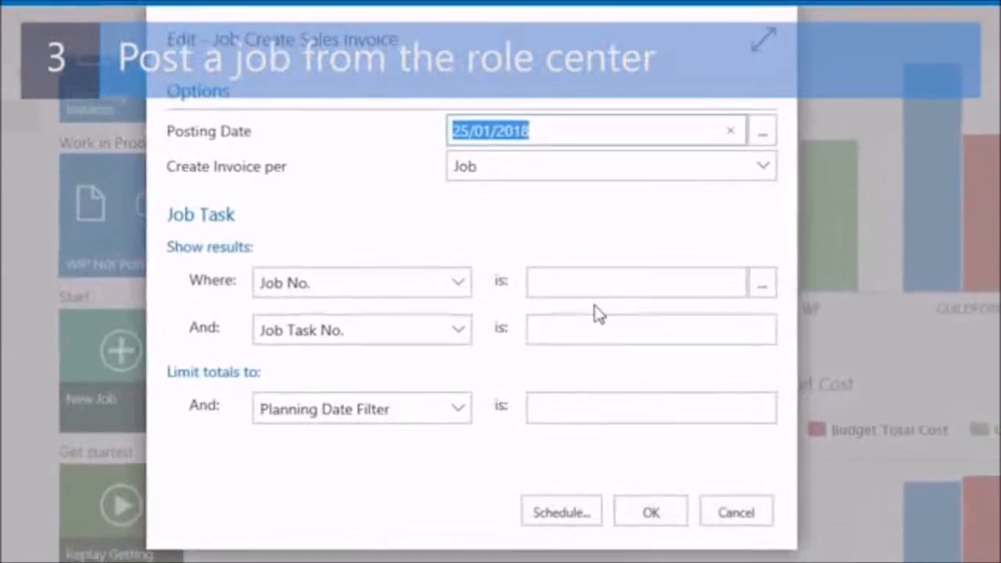
left_click(775, 286)
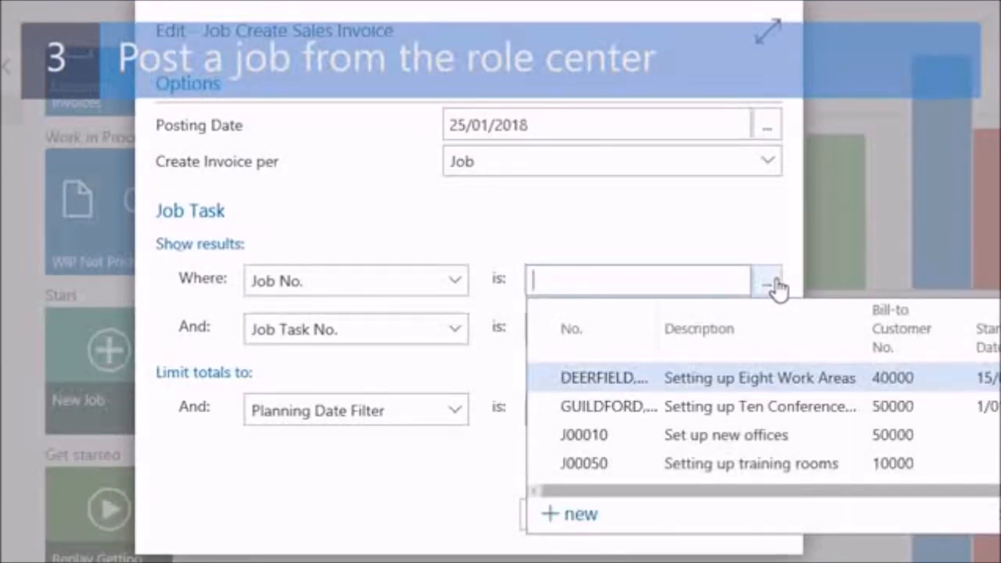
left_click(579, 435)
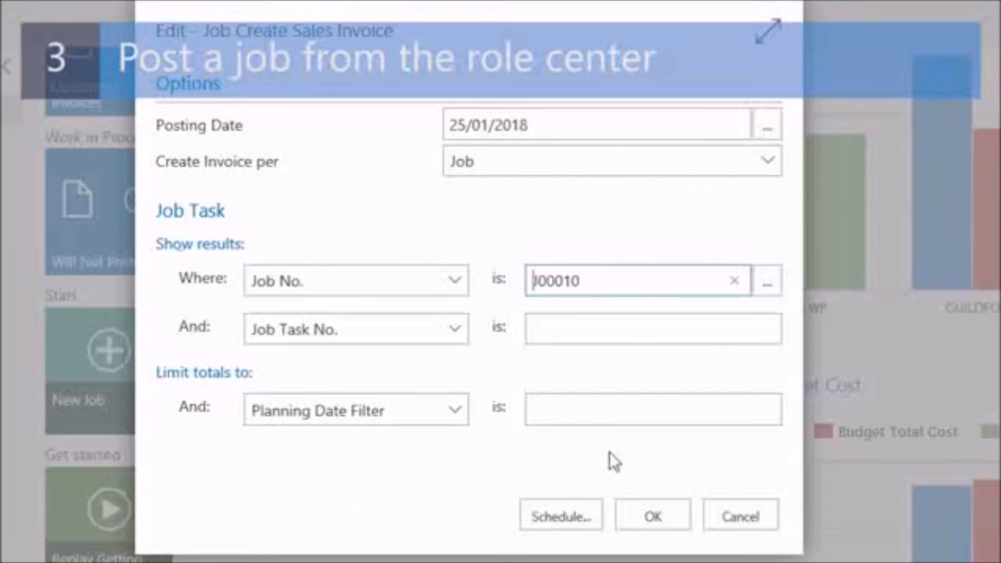
left_click(650, 519)
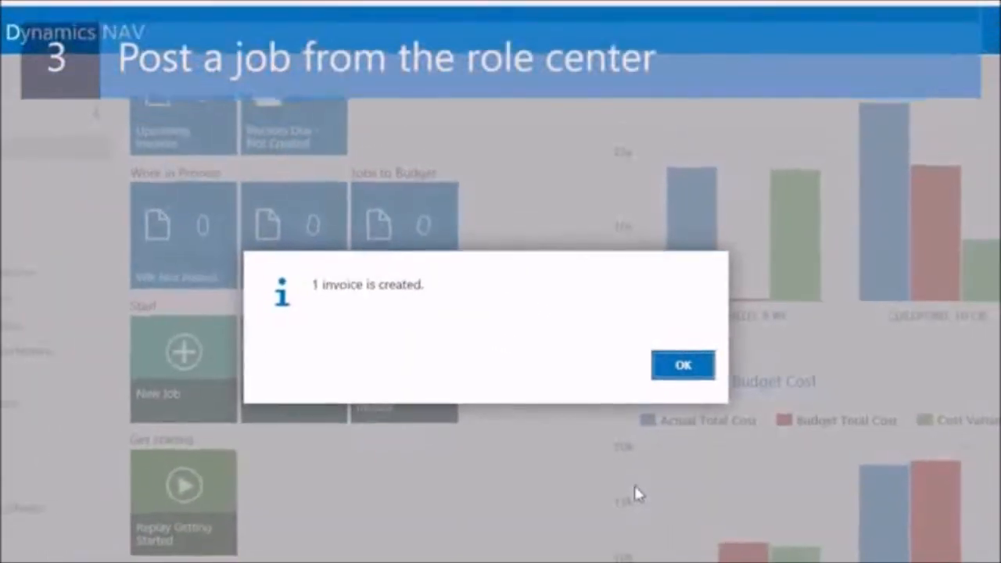
left_click(669, 377)
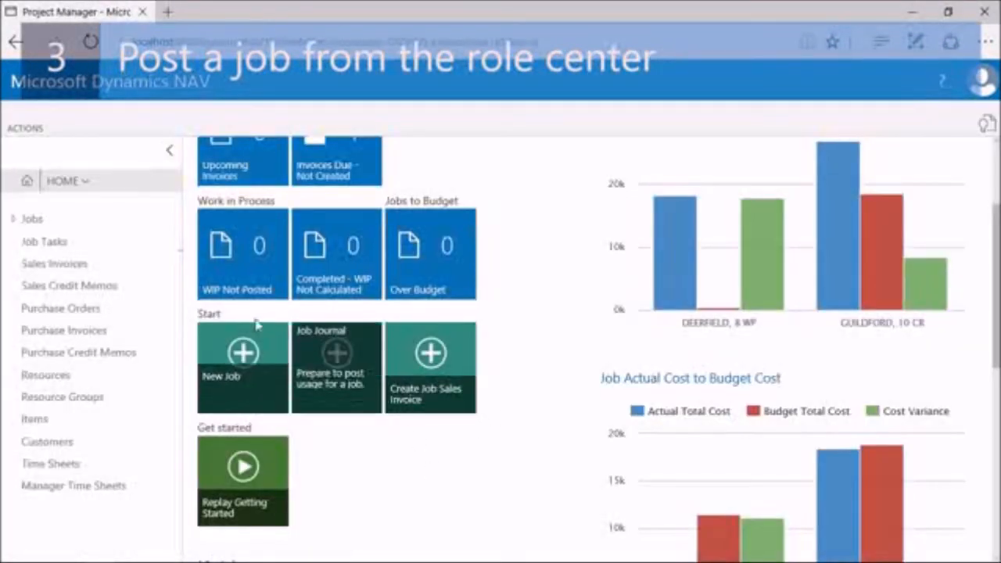
Step: Open the Guildford Water Department sales invoice for job J00010, review its lines and post it
left_click(55, 266)
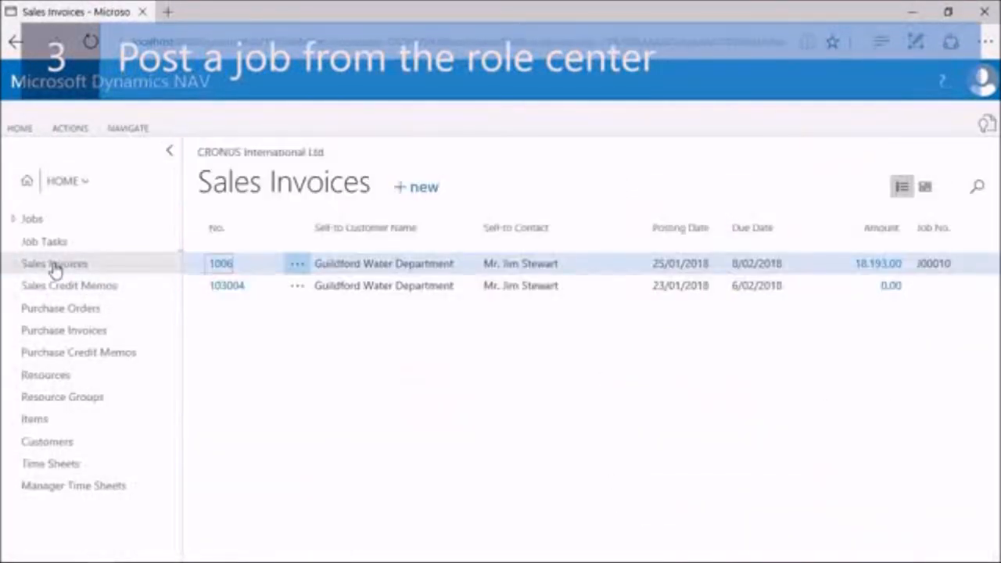
left_click(220, 265)
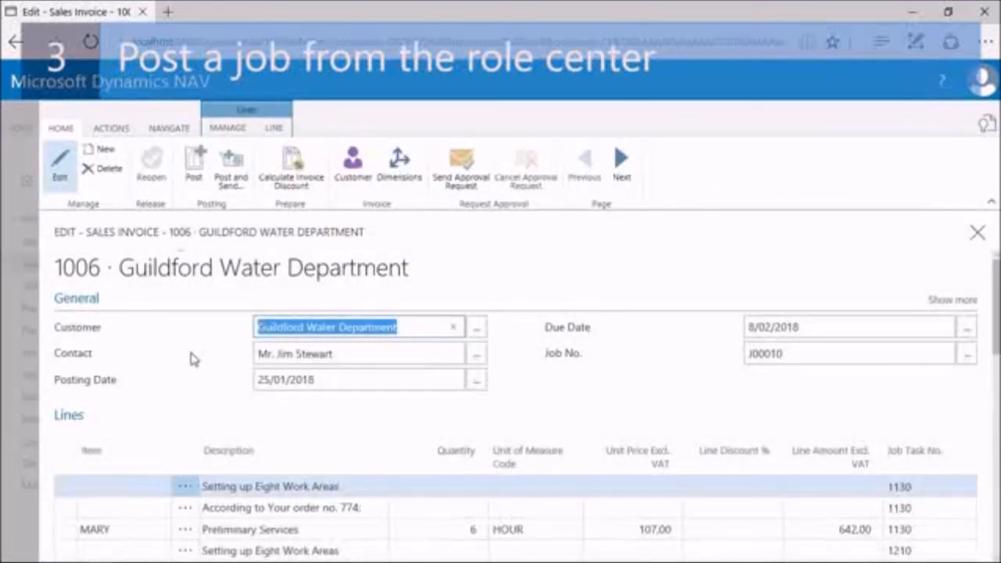
scroll(280, 494, "down", 2)
scroll(280, 494, "down", 5)
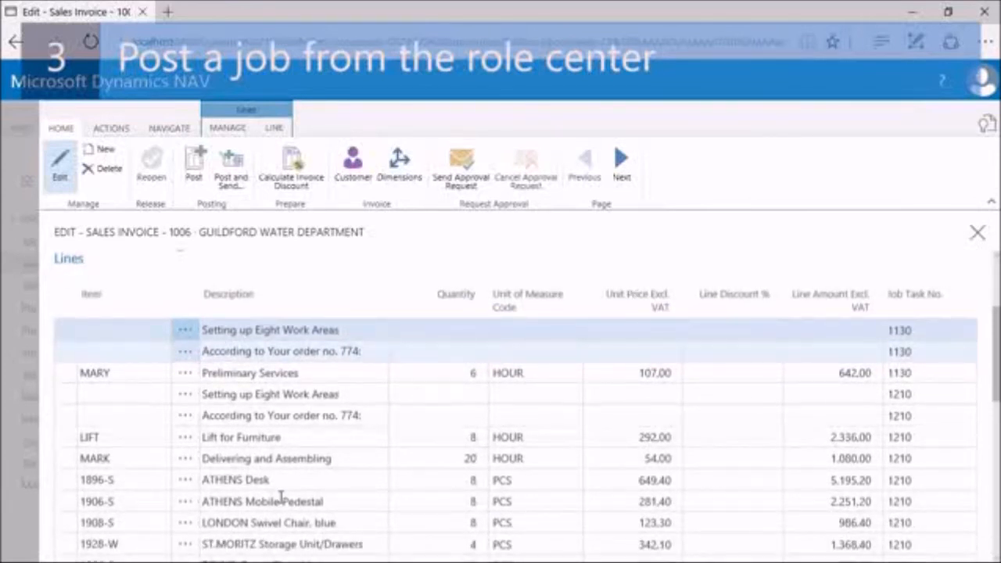
left_click(194, 174)
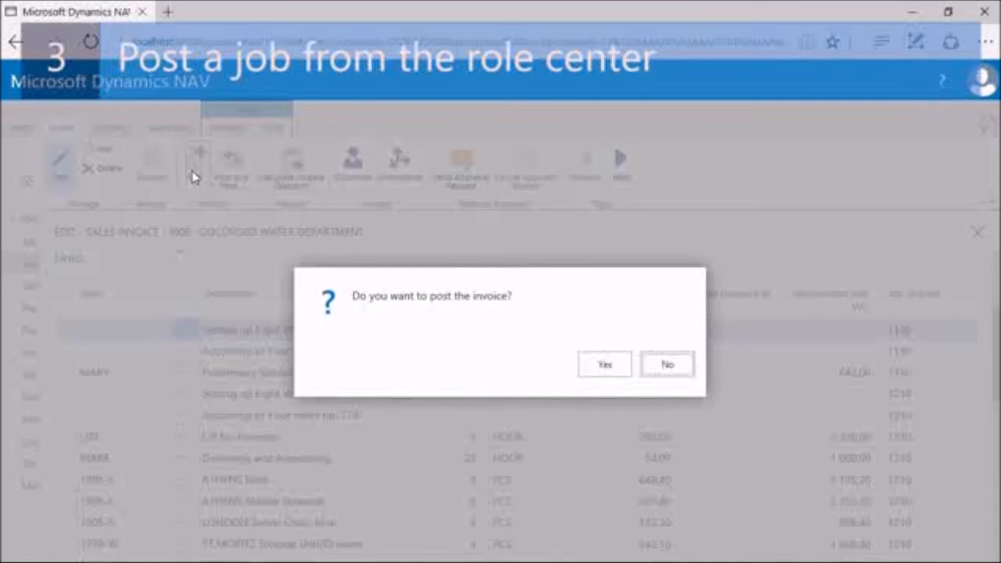
left_click(614, 379)
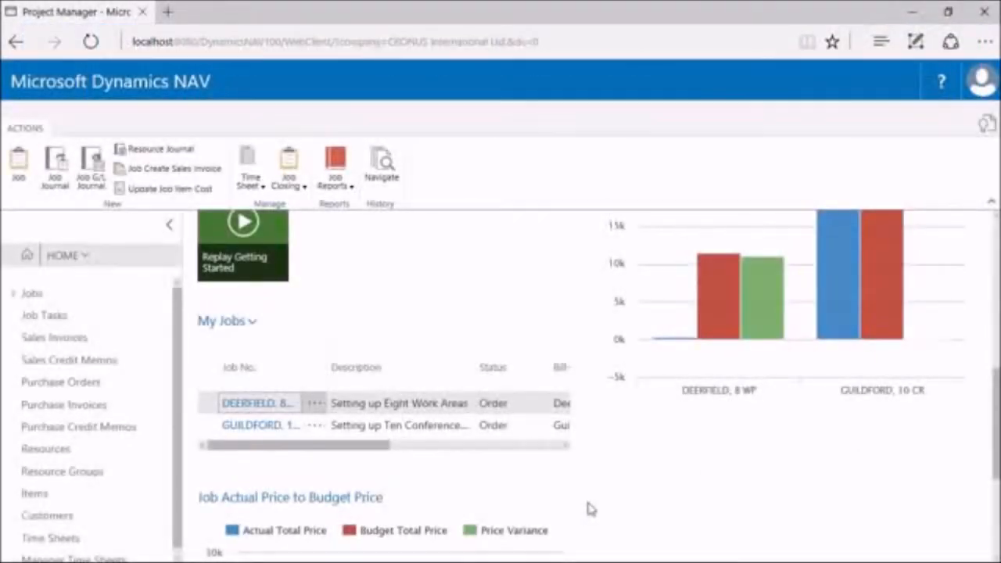
Step: Edit the DEERFIELD, 8 WP job from My Jobs and set its status to Completed
left_click(257, 403)
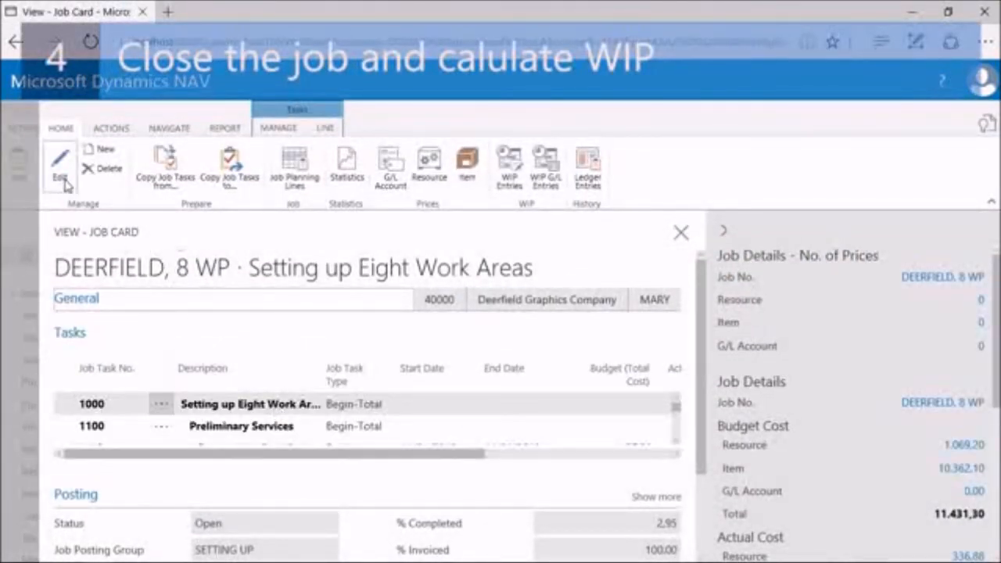
left_click(62, 177)
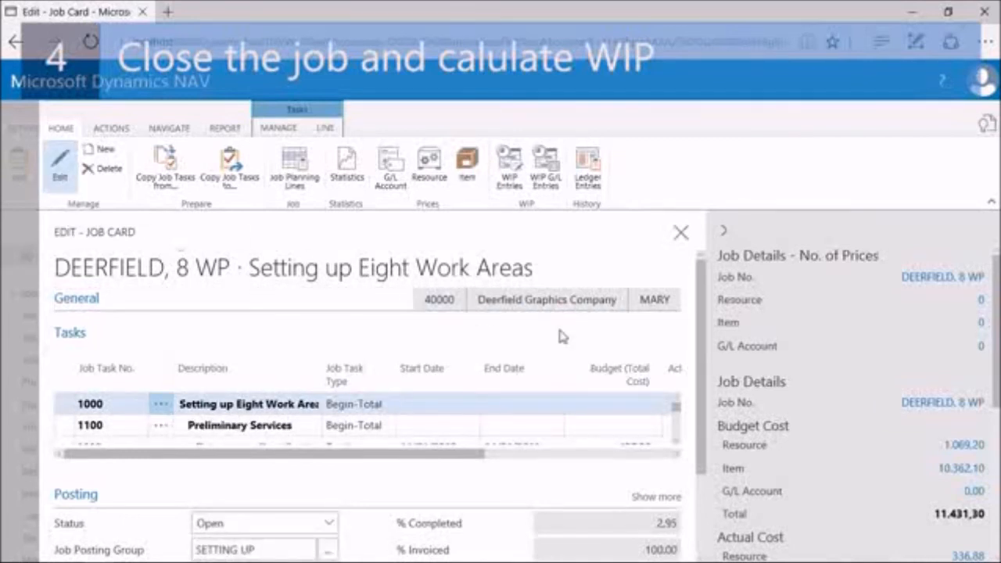
scroll(702, 365, "down", 2)
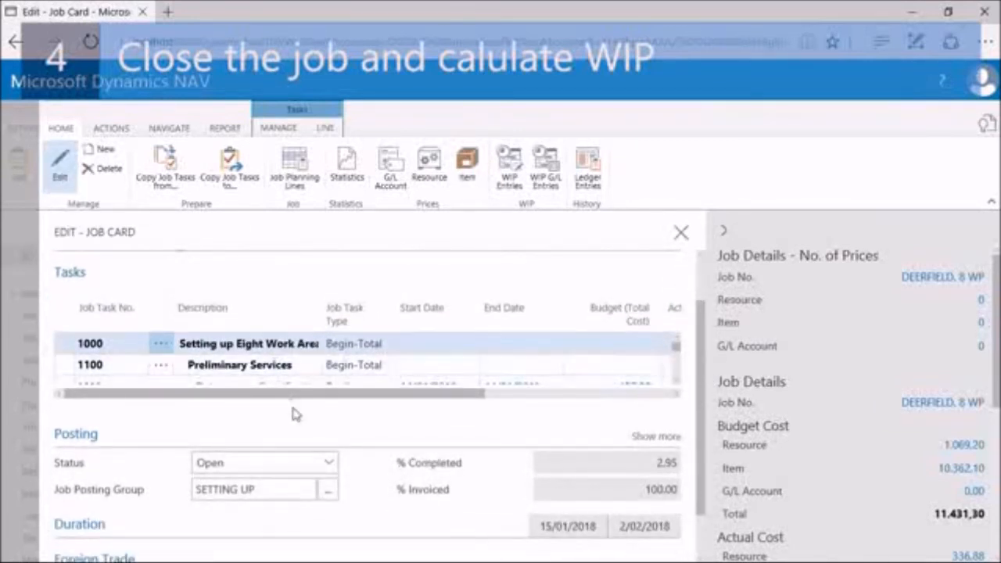
left_click(327, 467)
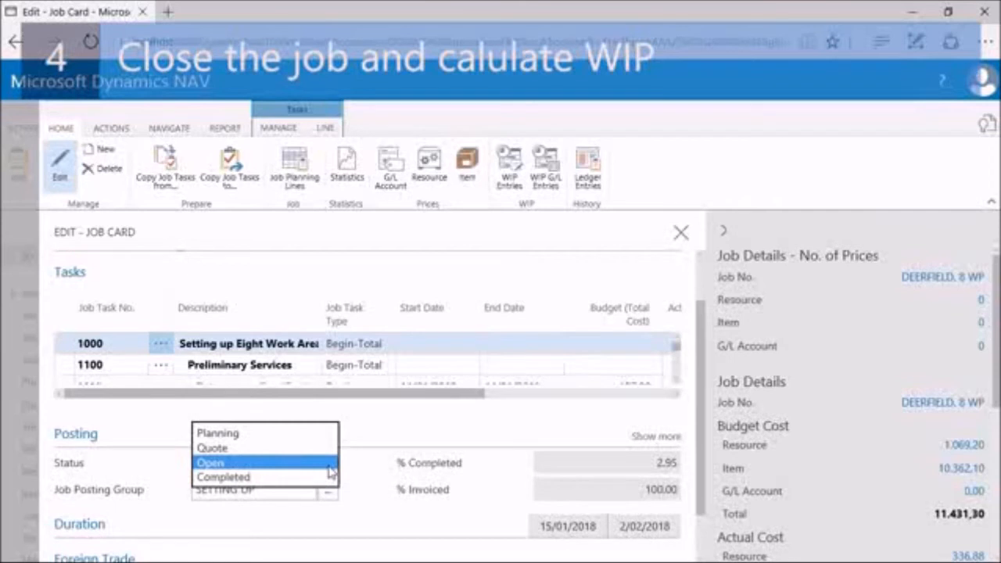
left_click(235, 477)
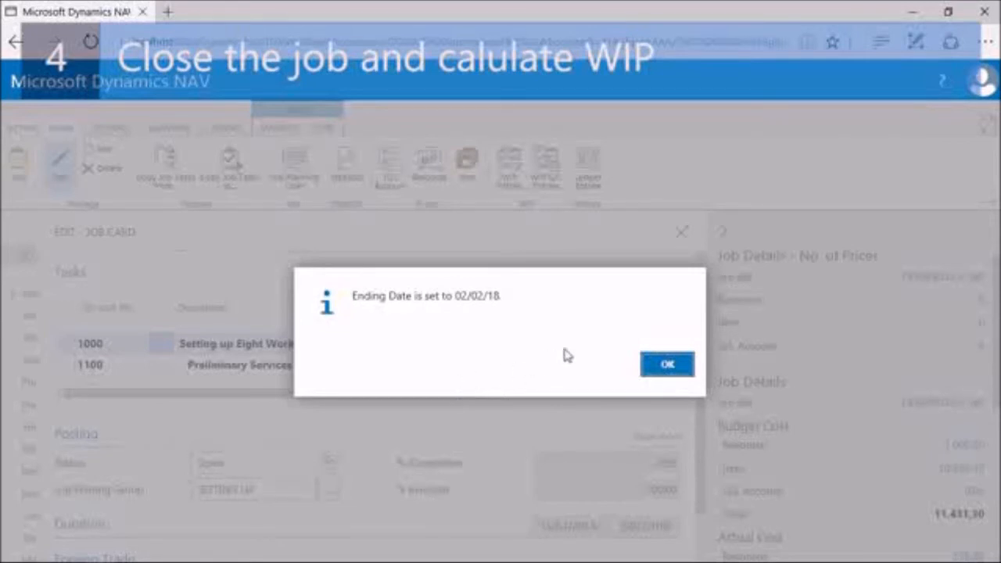
left_click(663, 371)
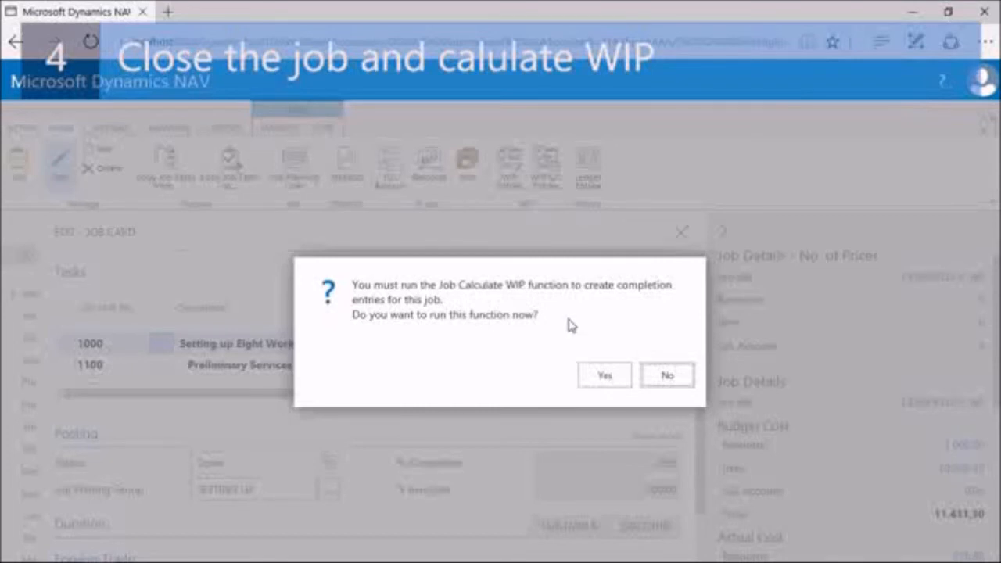
Step: Calculate WIP for the completed job with a preview of the posting accounts, and post the WIP to G/L
left_click(597, 379)
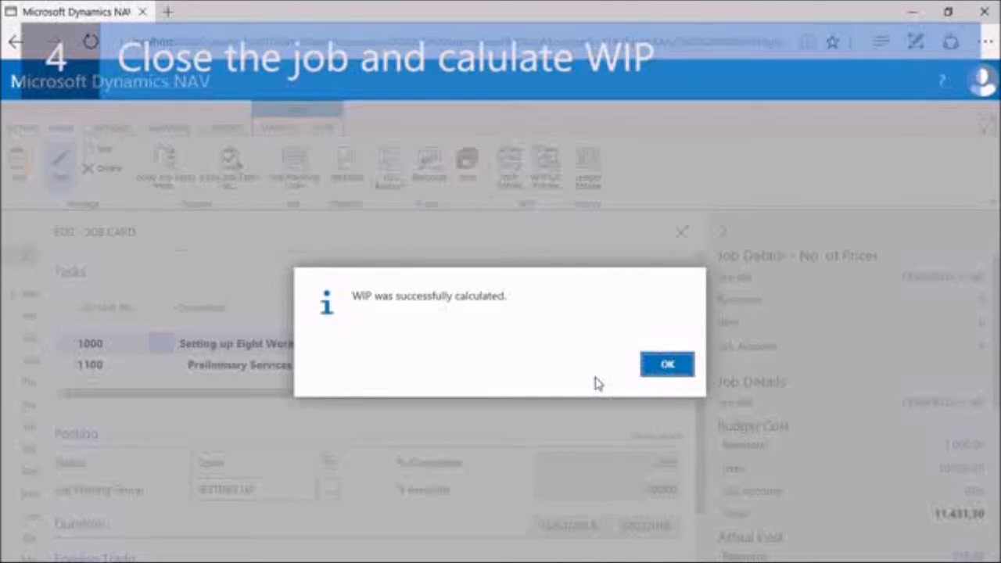
left_click(658, 368)
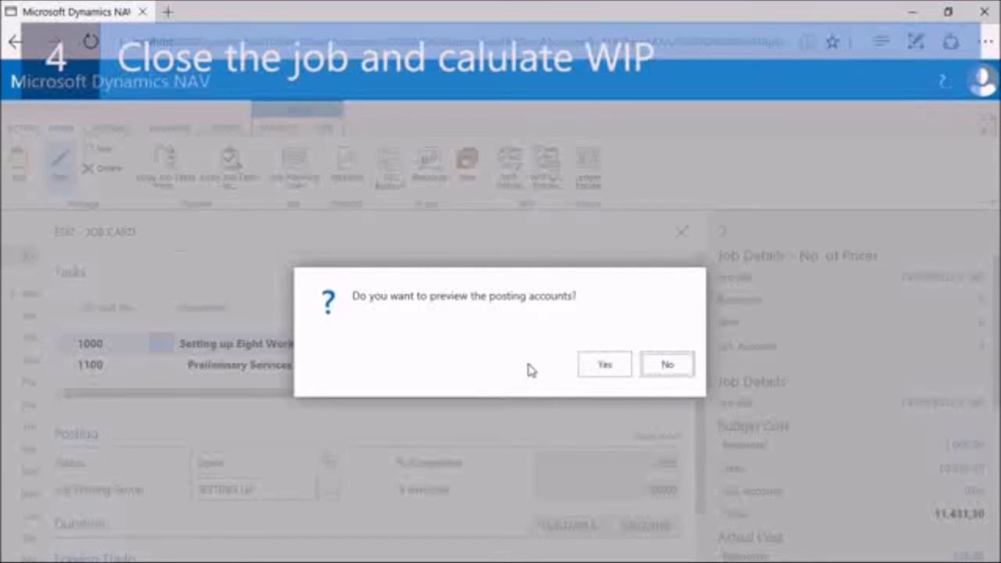
left_click(604, 366)
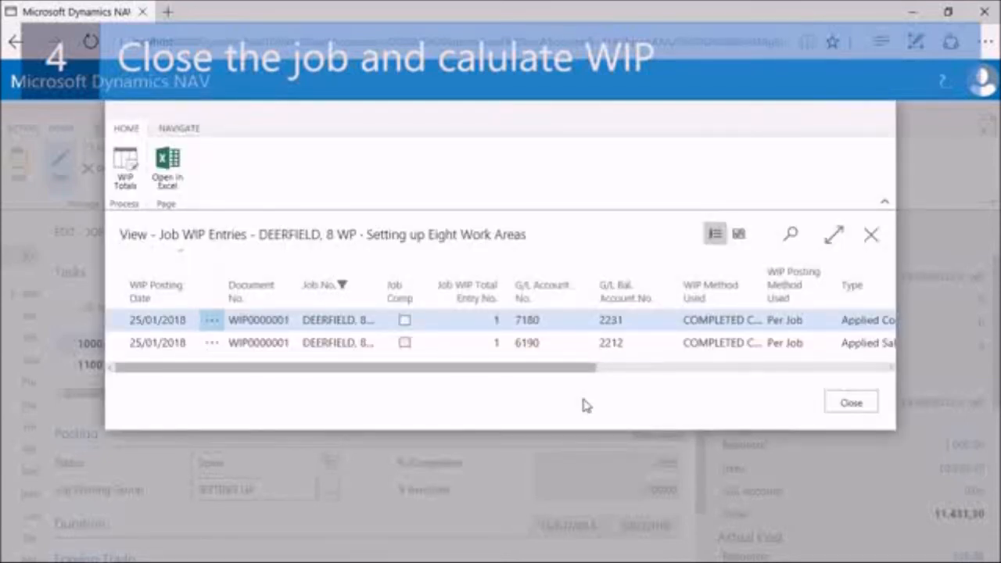
left_click(851, 404)
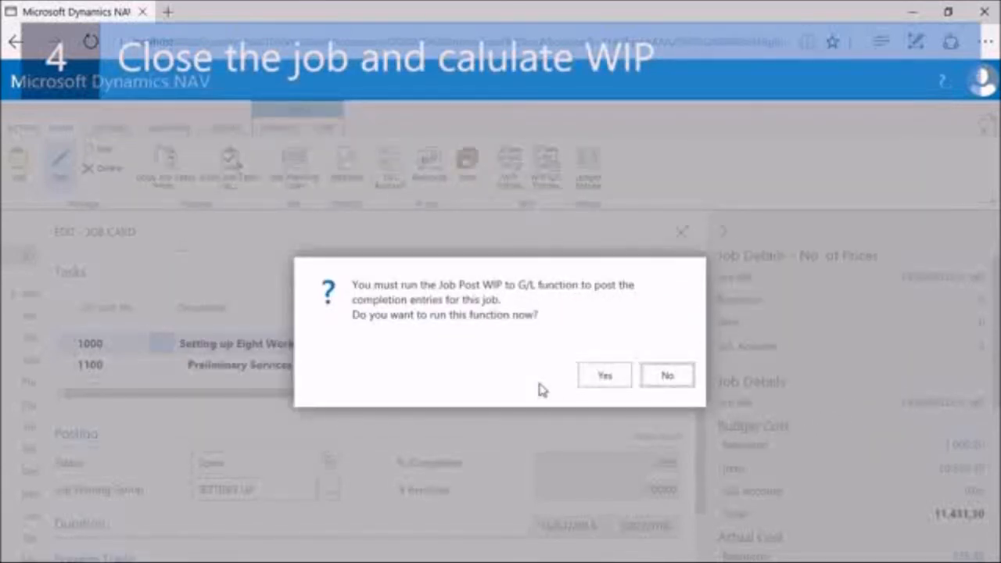
left_click(600, 381)
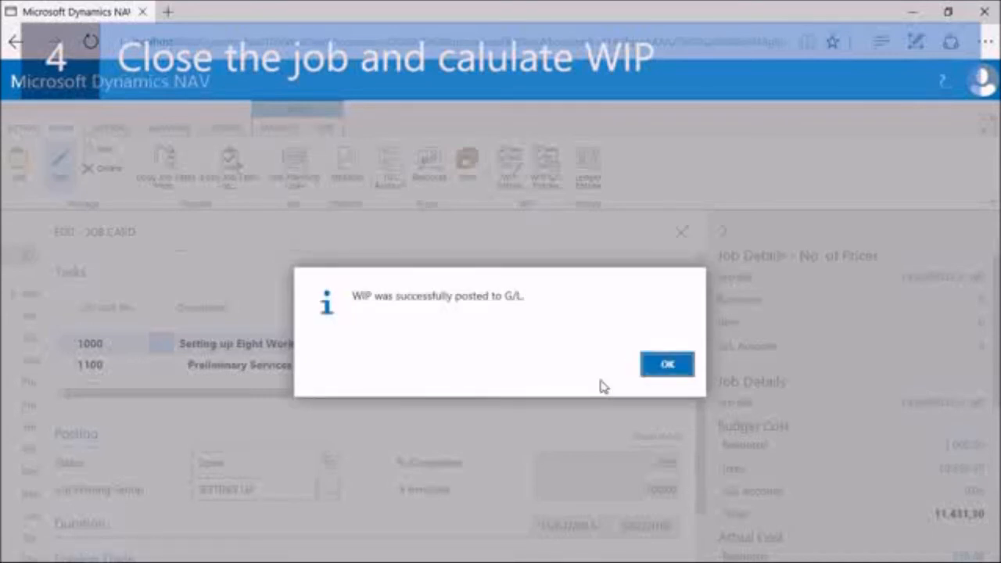
left_click(660, 371)
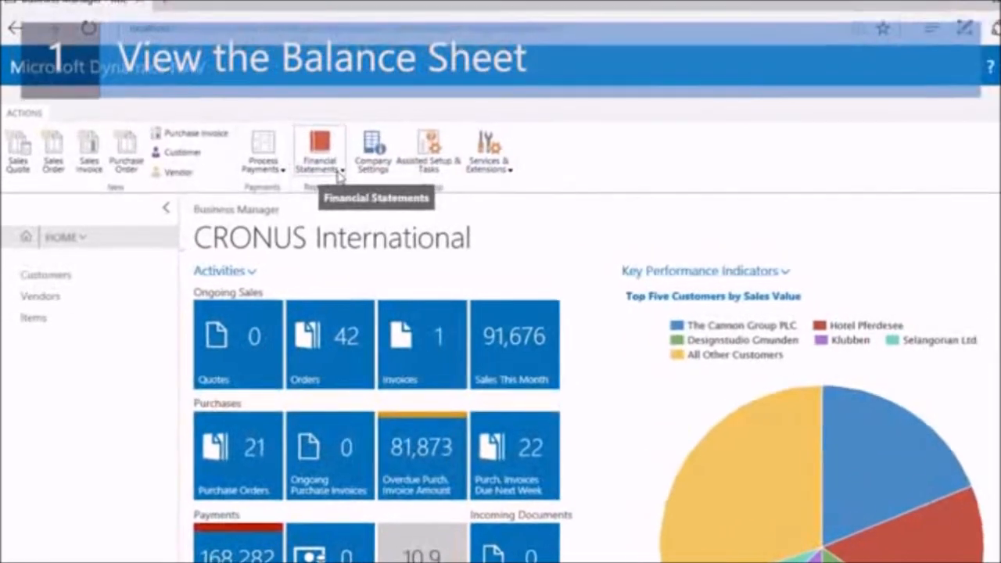
Step: Generate the Balance Sheet report from the Business Manager Role Center as a Microsoft Word document, with all filter options shown
left_click(338, 174)
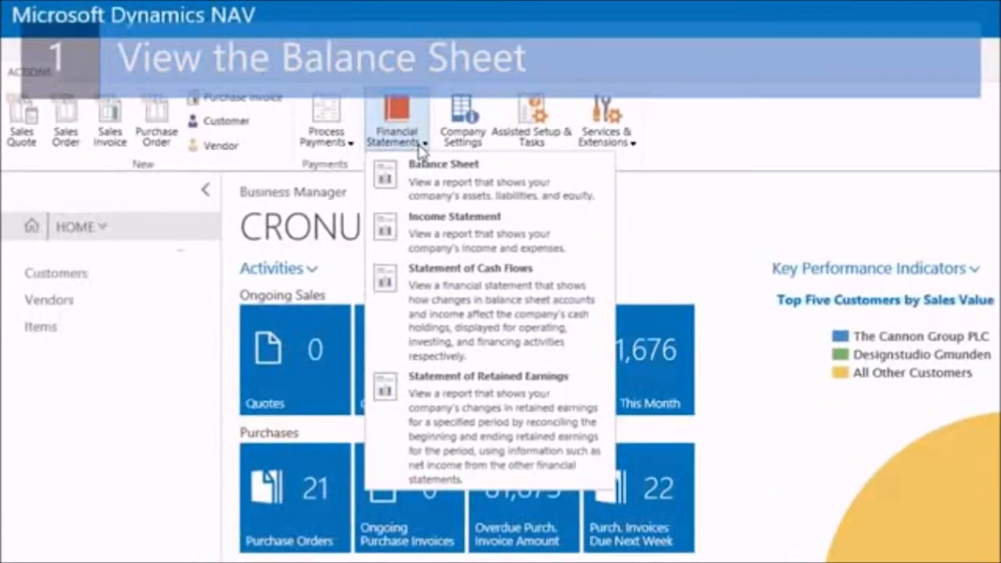
left_click(437, 179)
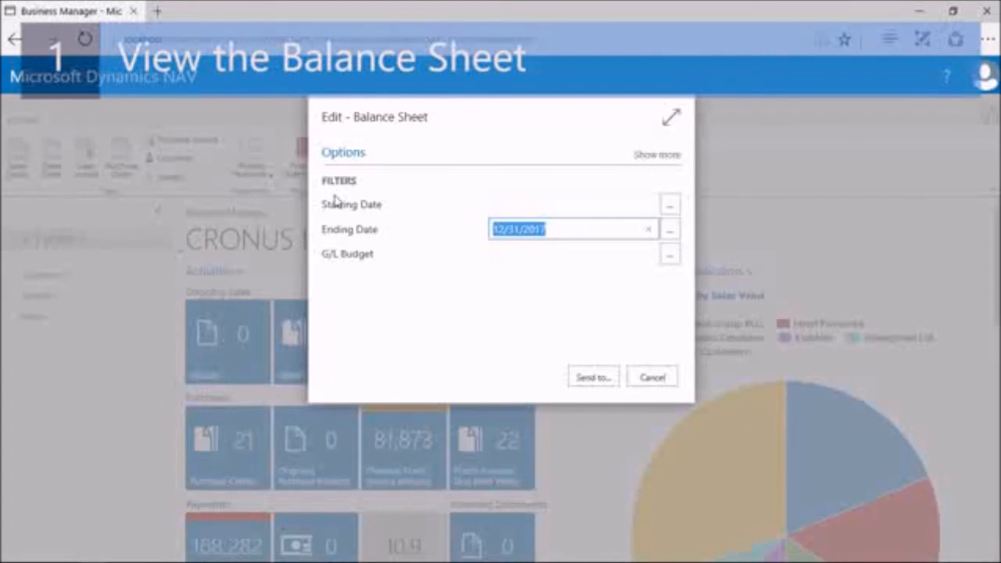
left_click(648, 156)
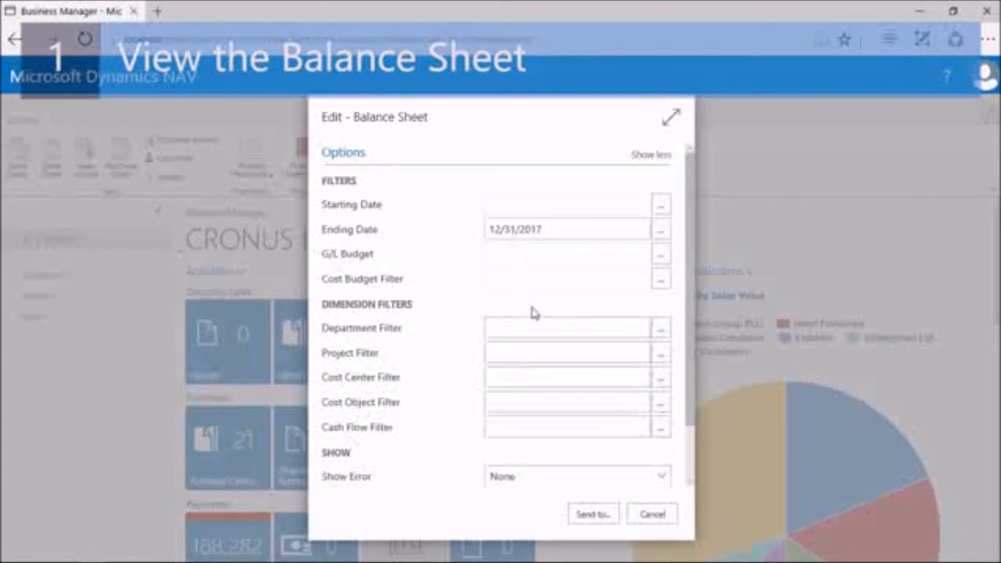
left_click(592, 518)
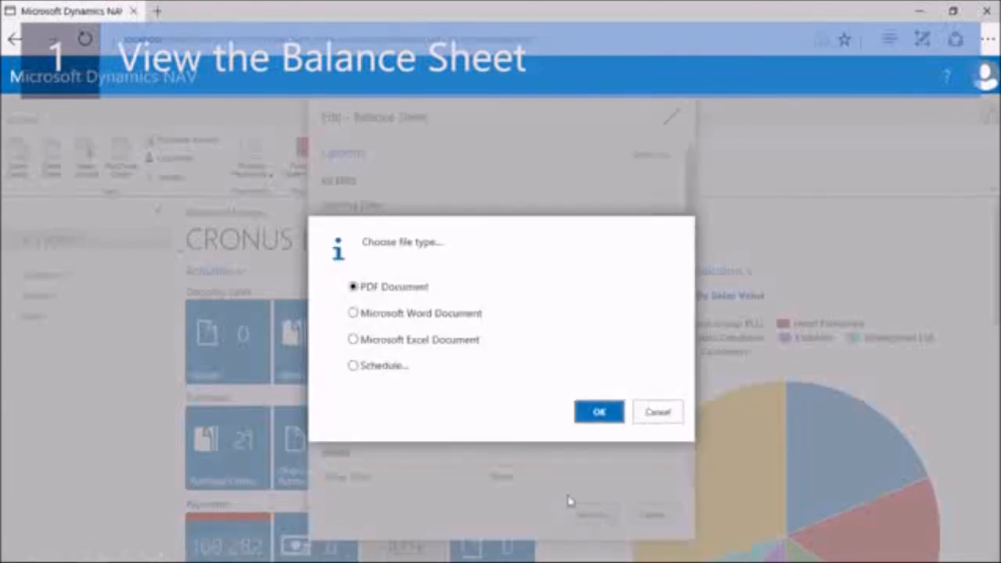
left_click(354, 315)
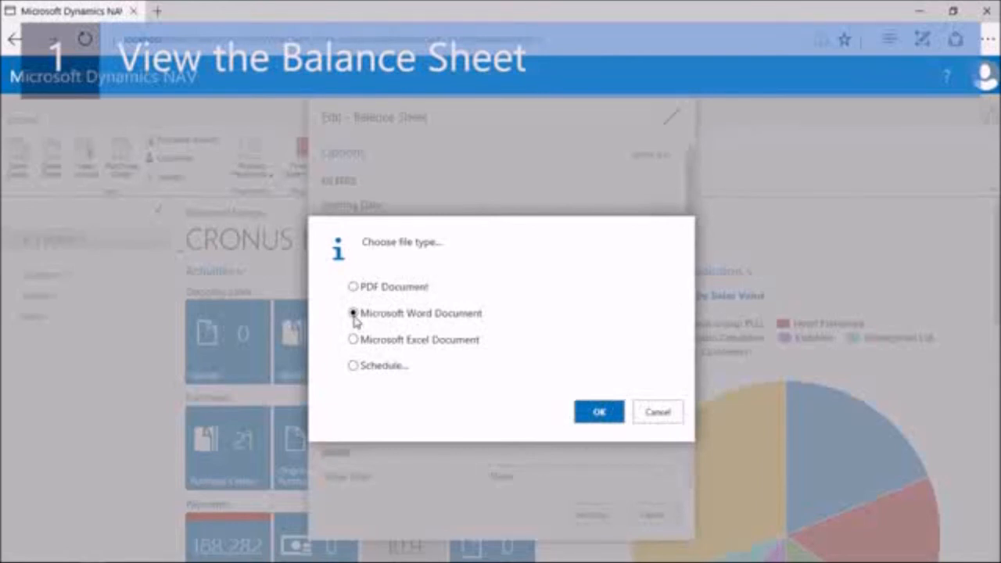
left_click(599, 411)
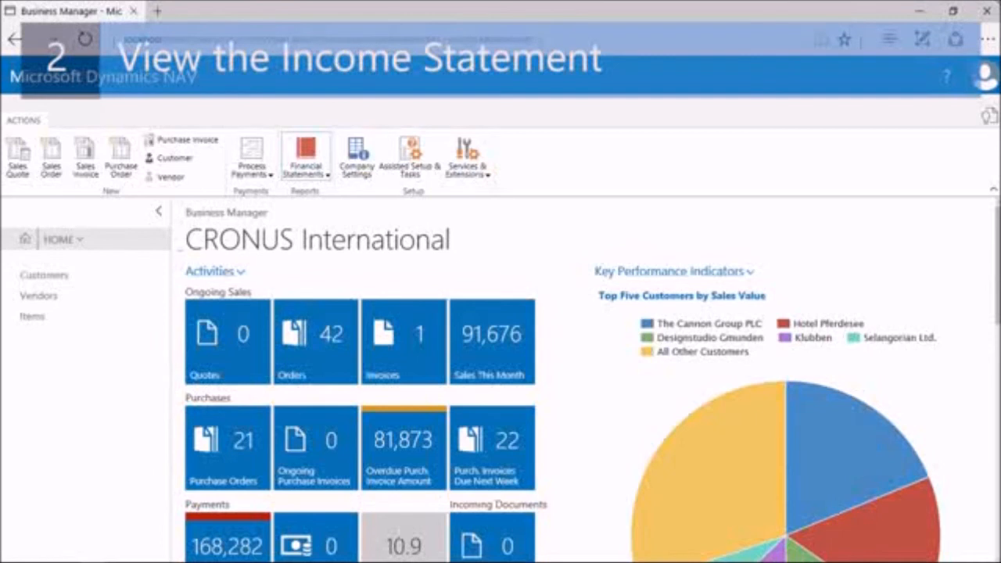
Step: Open the Income Statement report from the financial statements and set its starting date to 12/1/2017
left_click(322, 182)
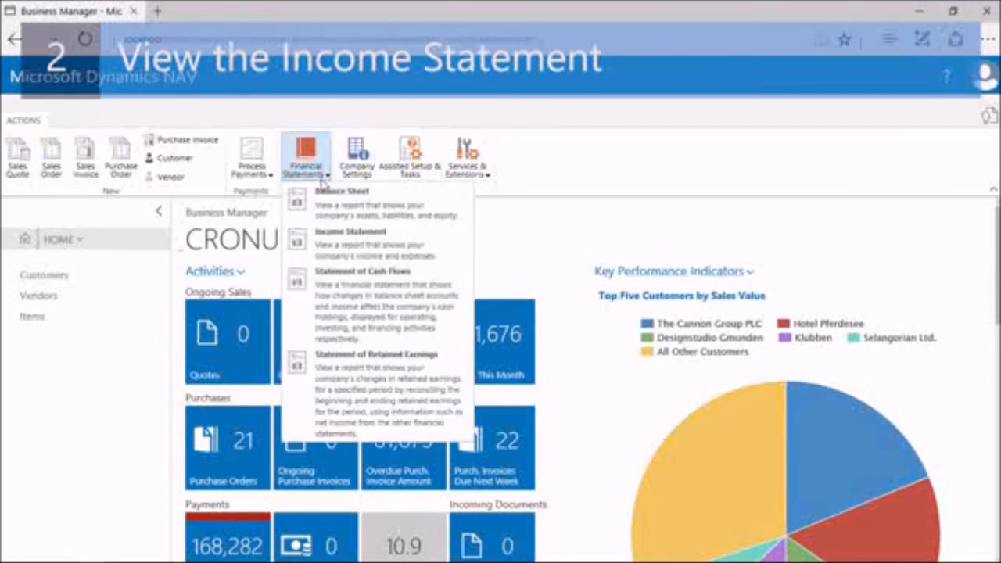
left_click(357, 245)
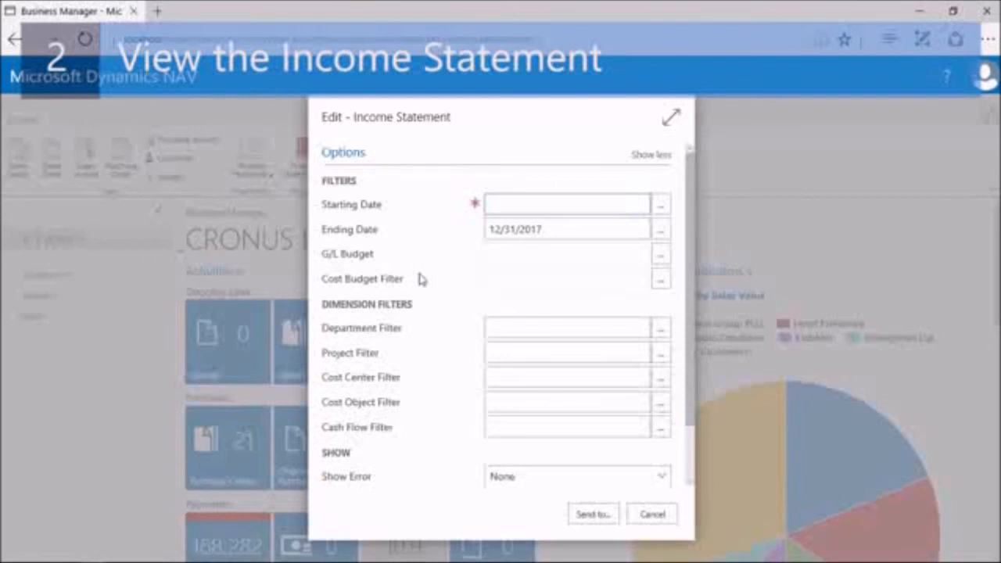
type("12")
type("/1/2017")
key("Tab")
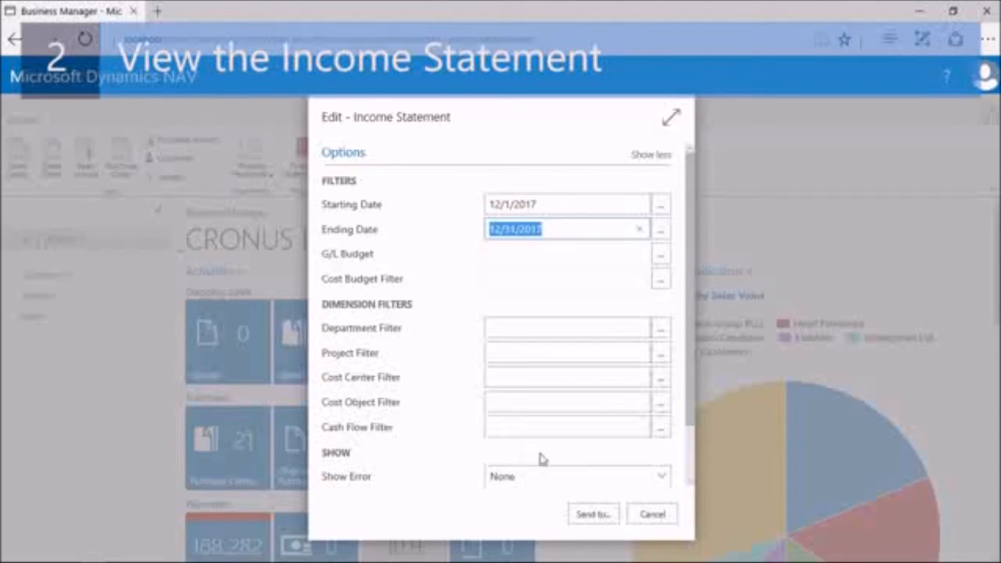
Step: Send the Income Statement to a Microsoft Excel document and open the generated file
left_click(579, 513)
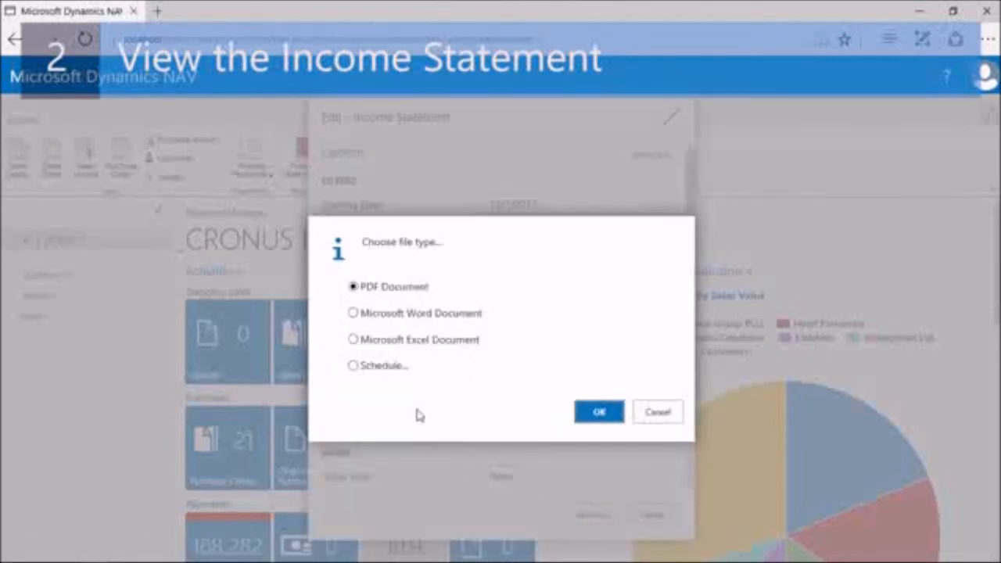
left_click(353, 343)
left_click(587, 417)
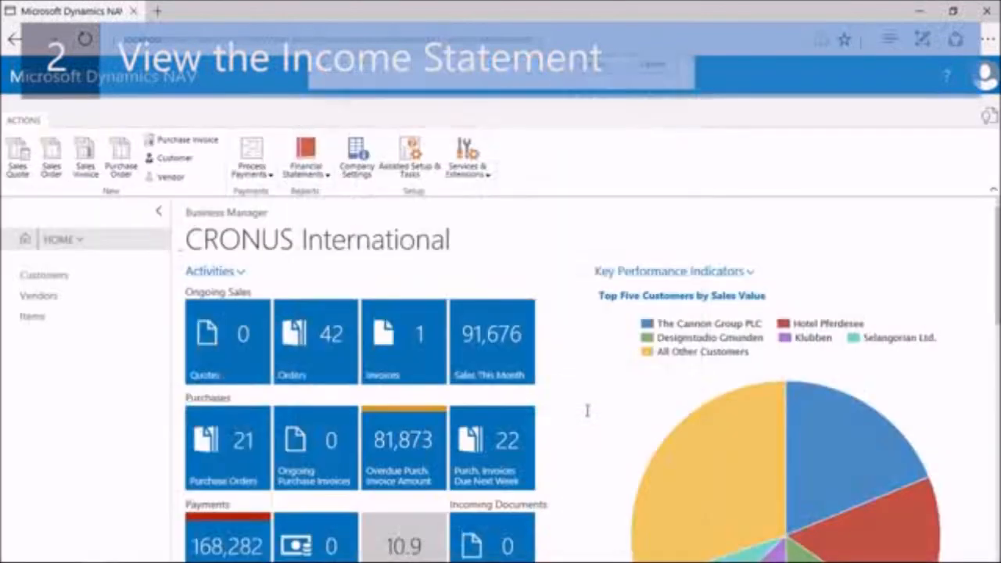
left_click(588, 540)
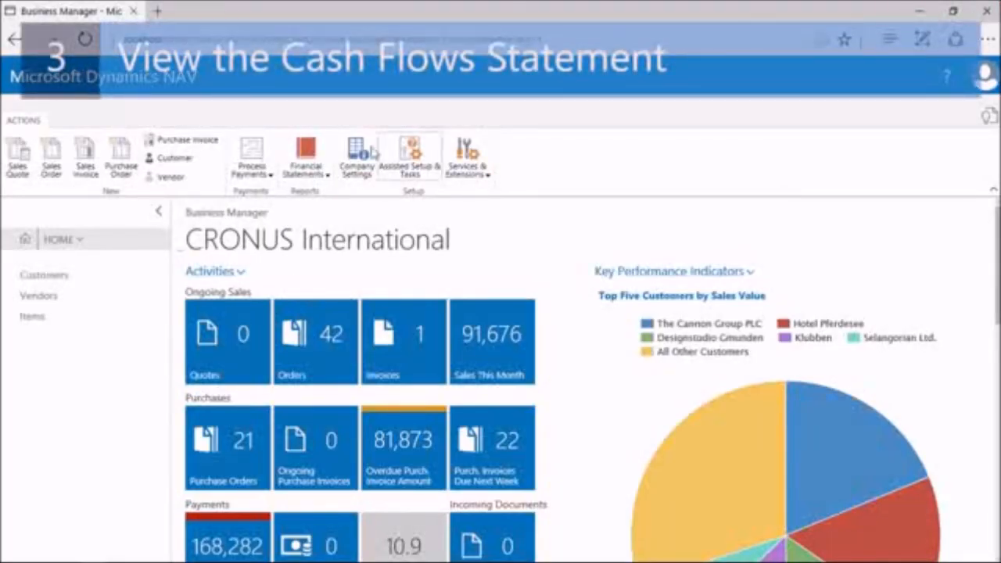
Step: Generate the Statement of Cash Flows with its existing date filters as a Microsoft Word document and open it
left_click(313, 174)
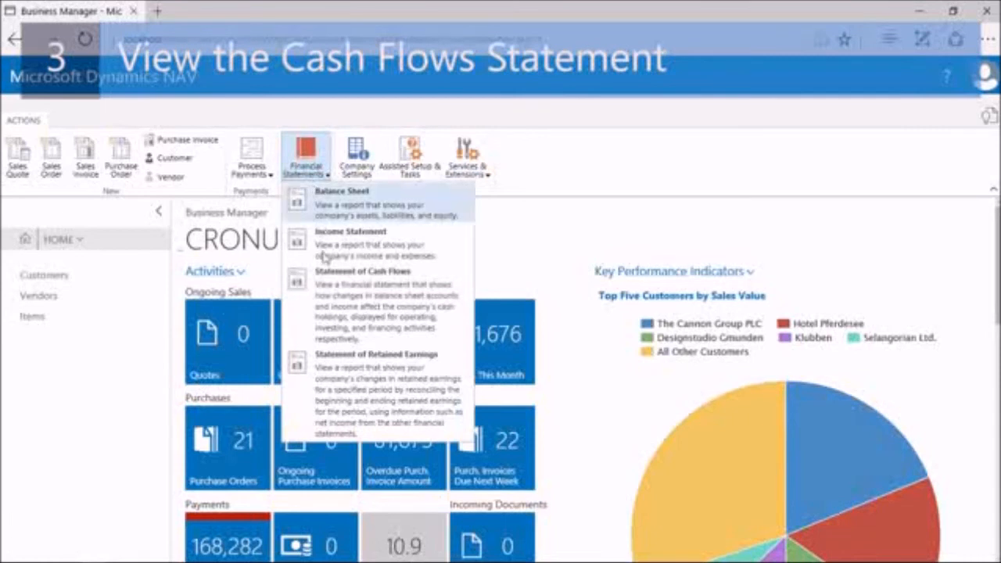
left_click(335, 304)
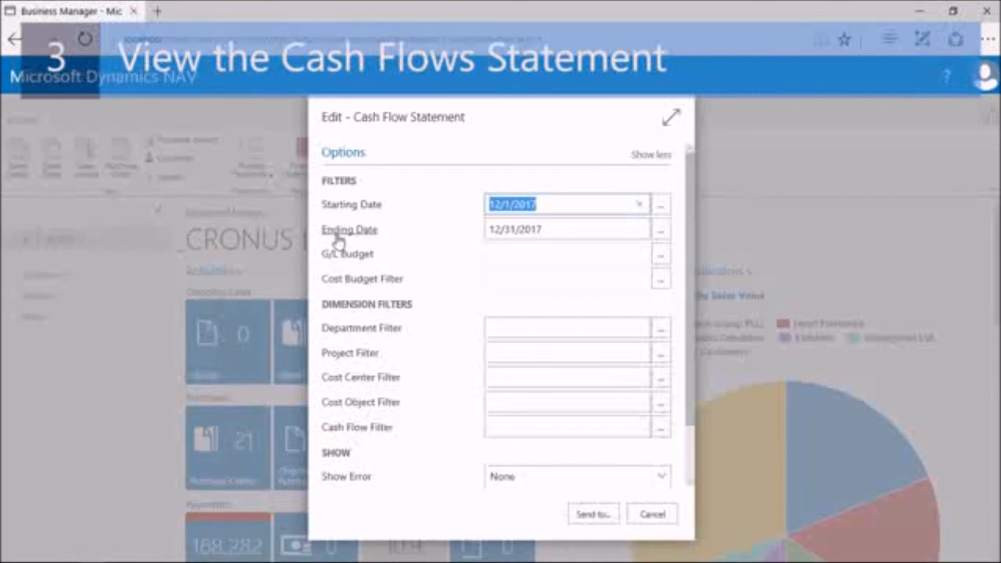
left_click(591, 518)
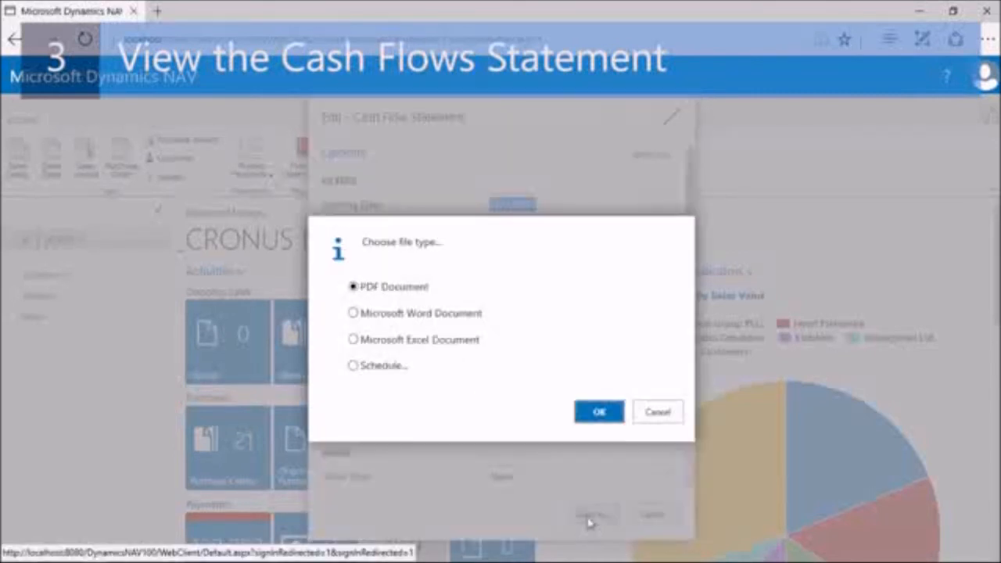
left_click(598, 412)
left_click(578, 542)
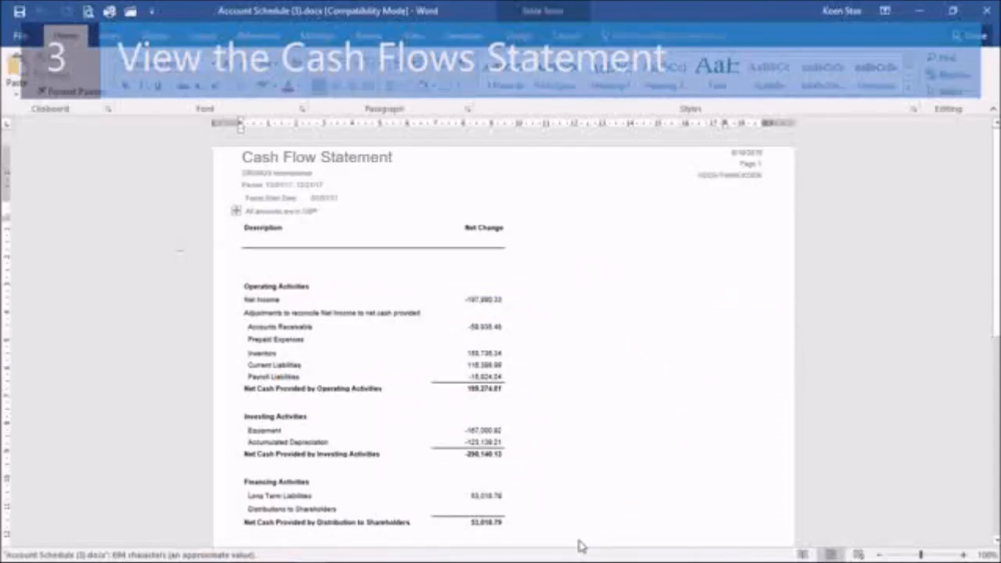